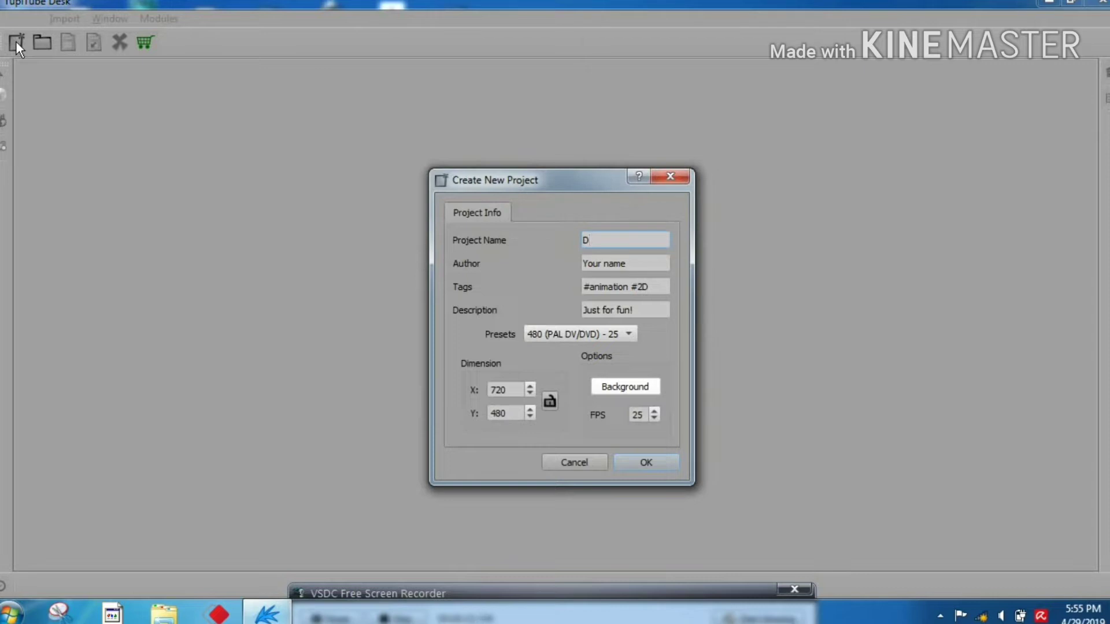
Create a new project named Dynamicbg with the default settings and switch the workspace to Dynamic BG Mode.
text(ynamicbg)
click(666, 466)
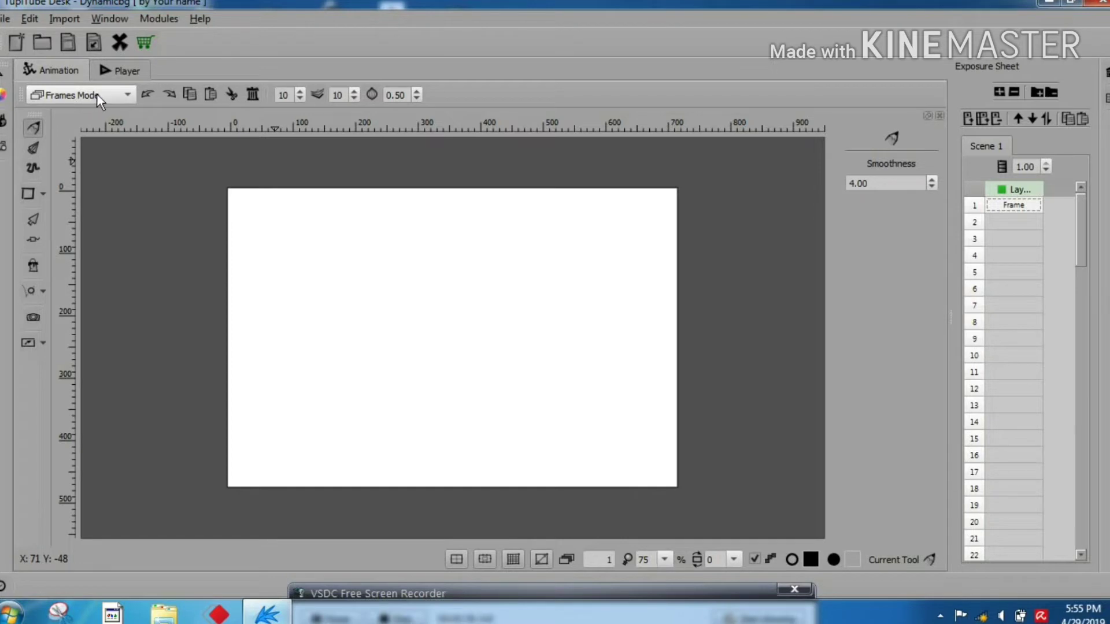
click(130, 96)
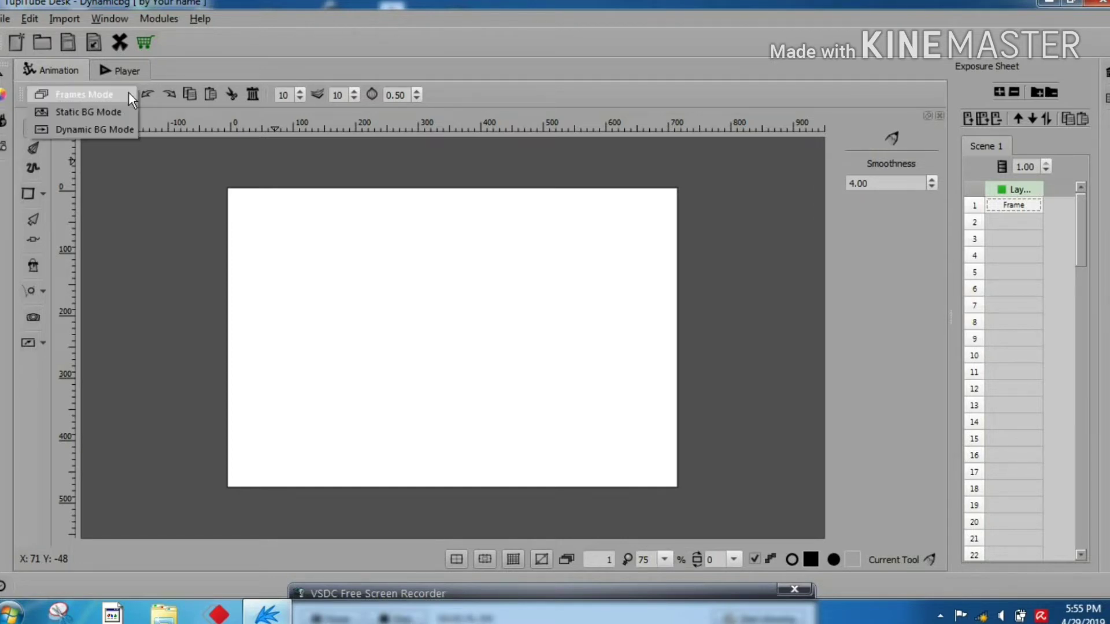
click(124, 131)
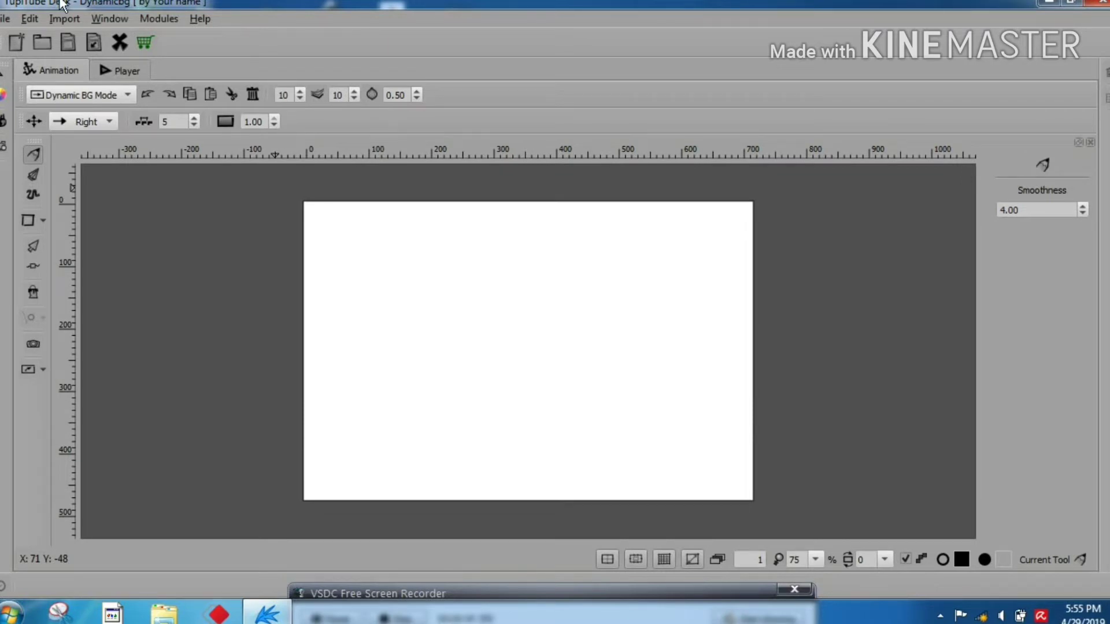
Import the SVG file newsky.svg from the Desktop as the dynamic background.
click(57, 18)
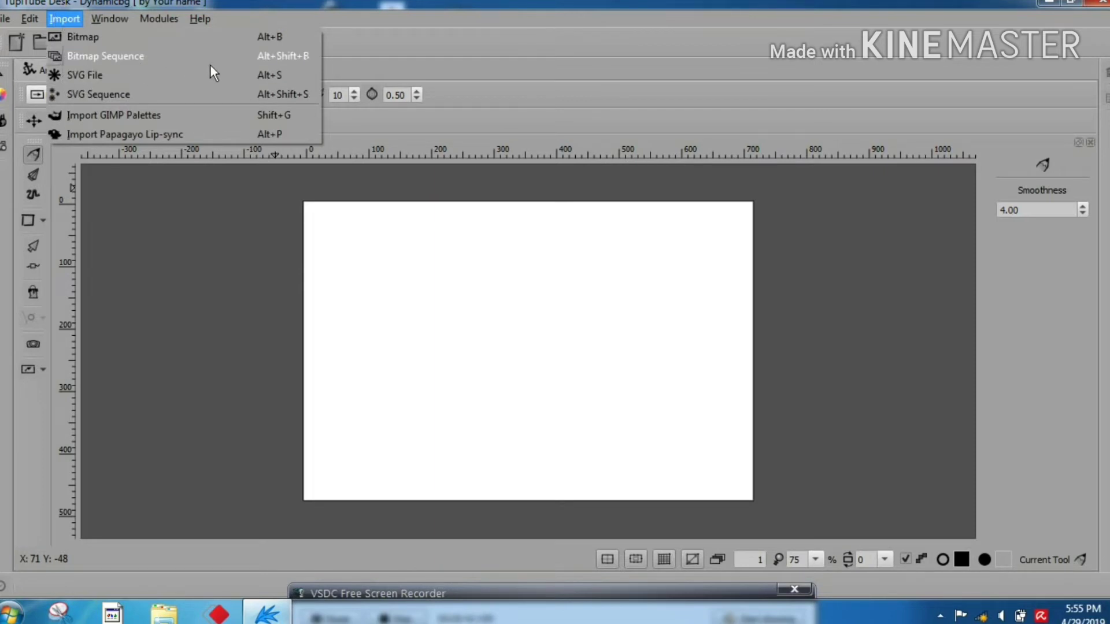
click(82, 74)
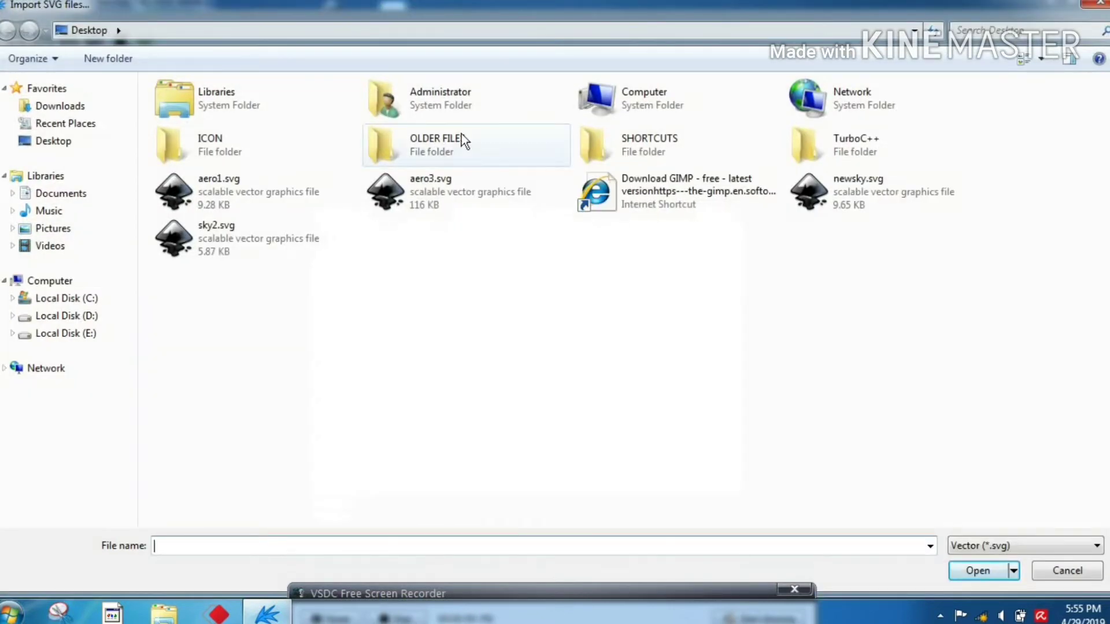
click(835, 196)
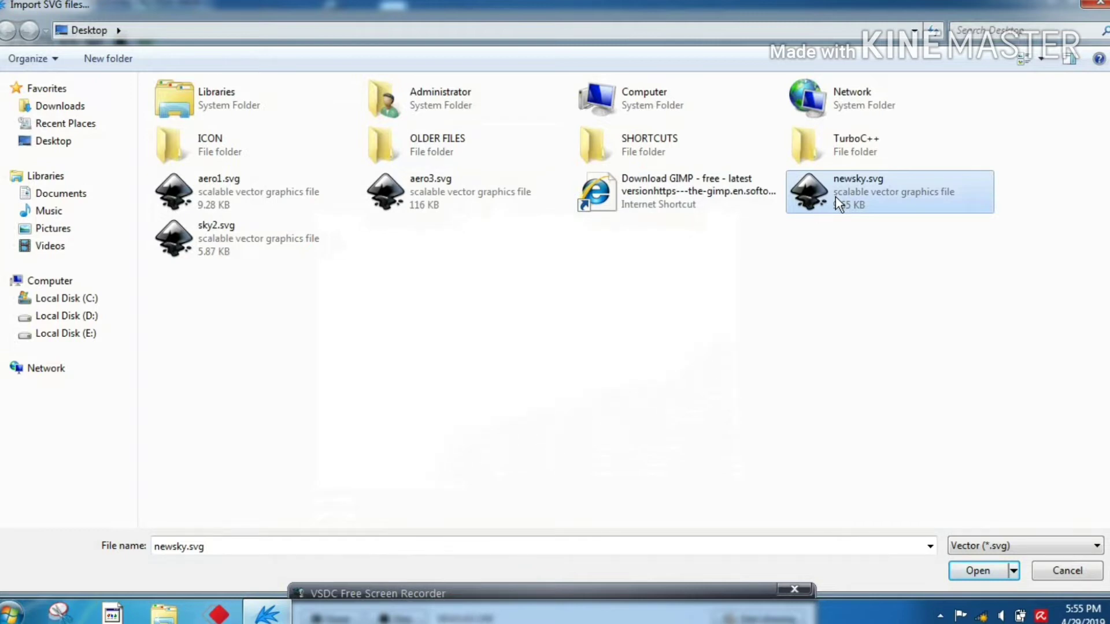
click(978, 573)
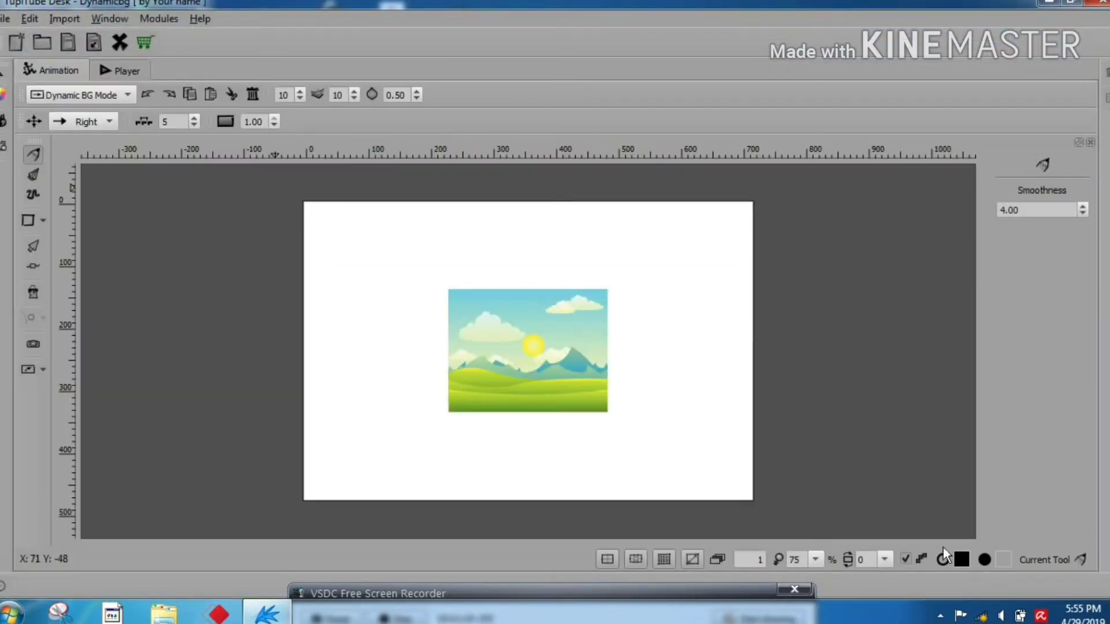
Enlarge the landscape image to cover the whole canvas, scaling it to about 3.03 in X and 2.56 in Y.
click(33, 247)
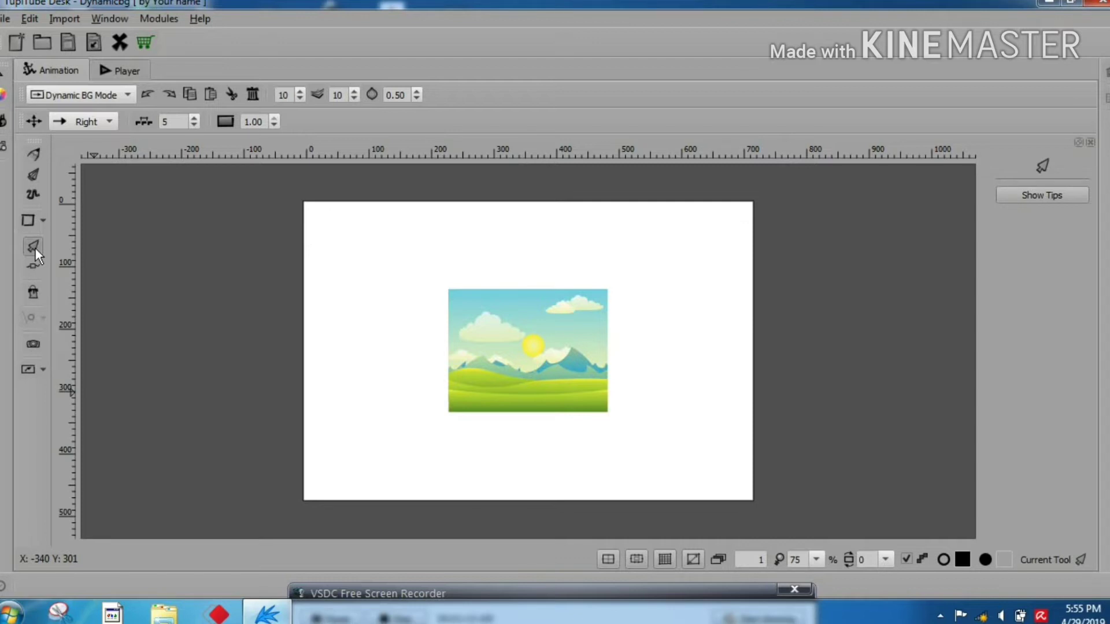
click(525, 341)
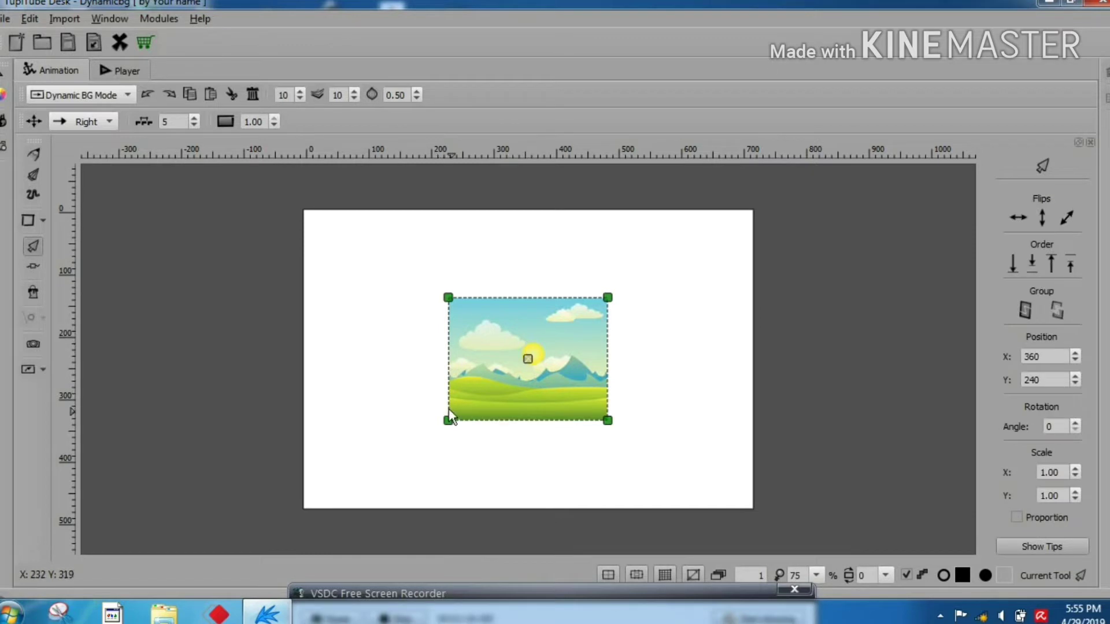
drag(448, 421, 290, 524)
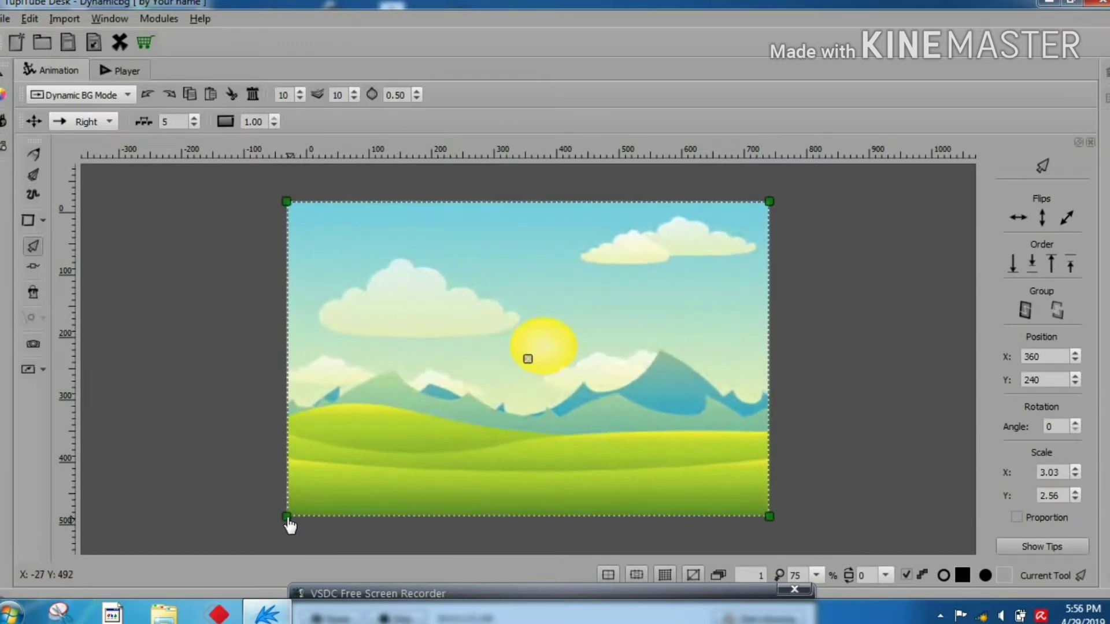
click(204, 255)
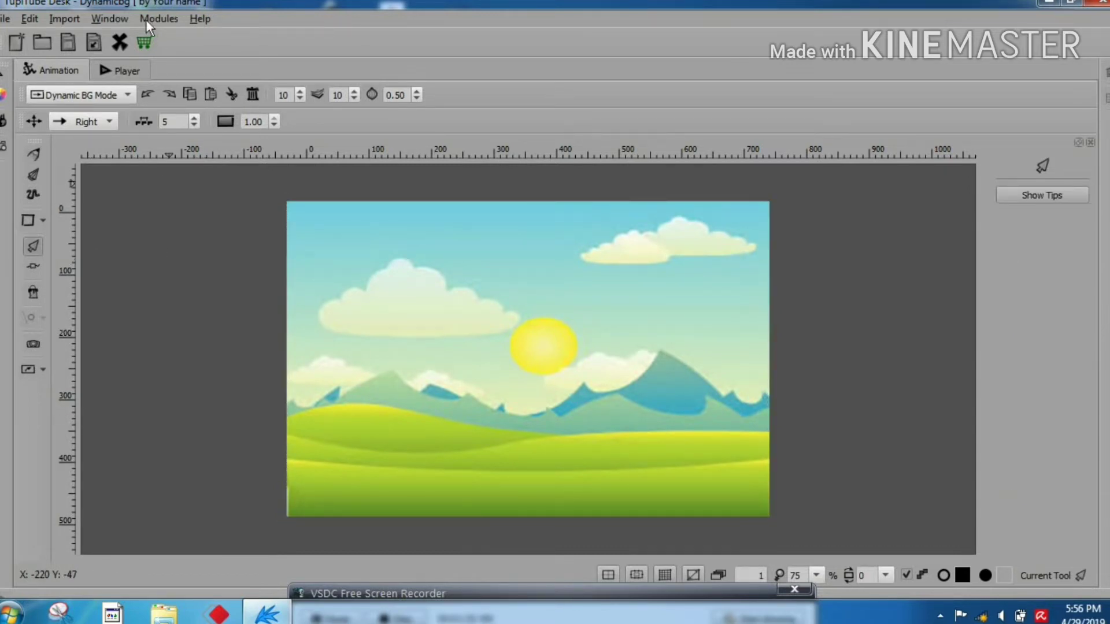
Choose Right as the background's movement direction and switch the workspace to Frames Mode.
click(110, 123)
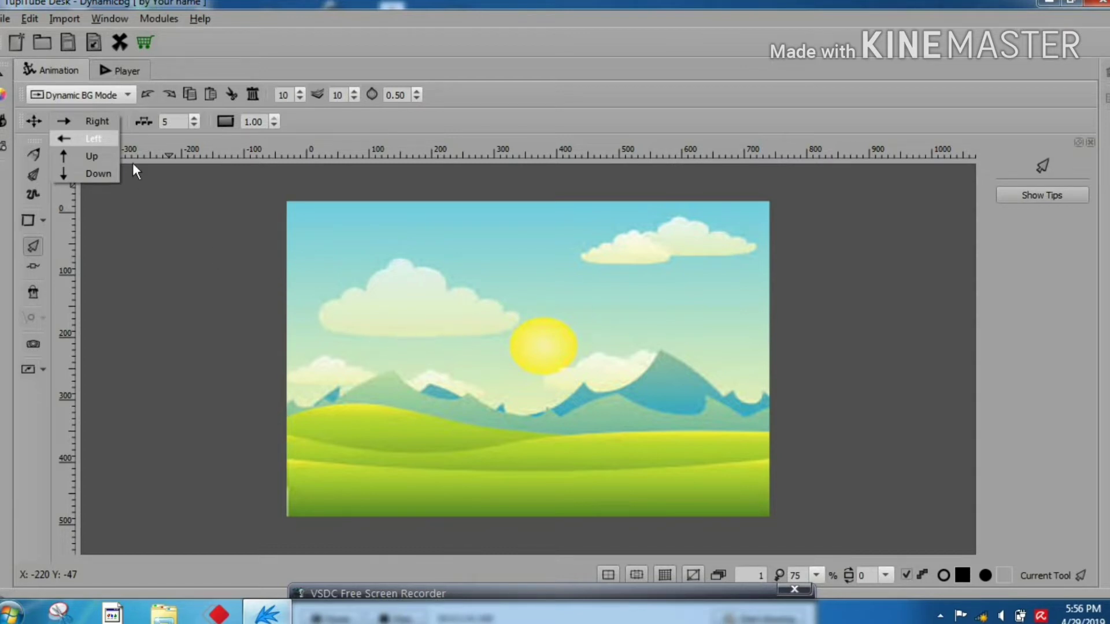
click(101, 121)
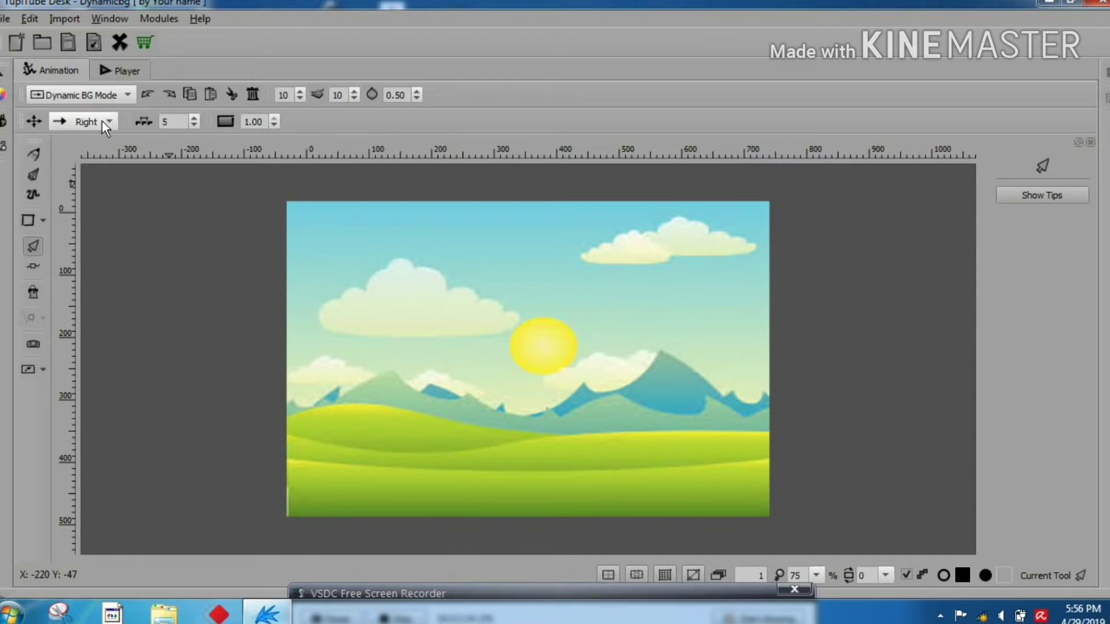
click(193, 127)
click(123, 94)
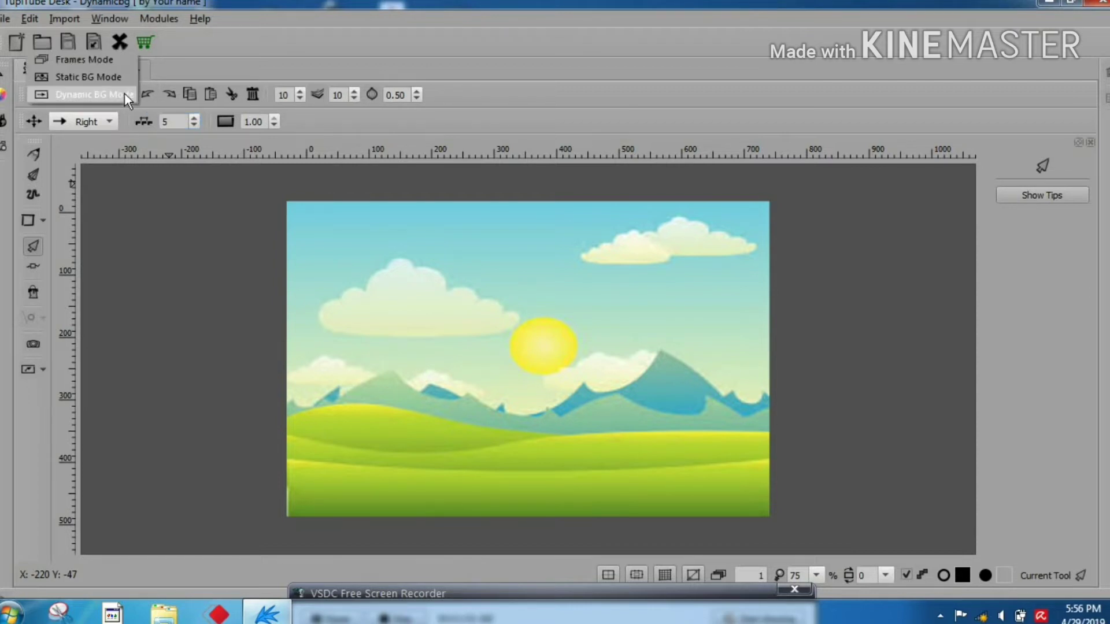
click(116, 59)
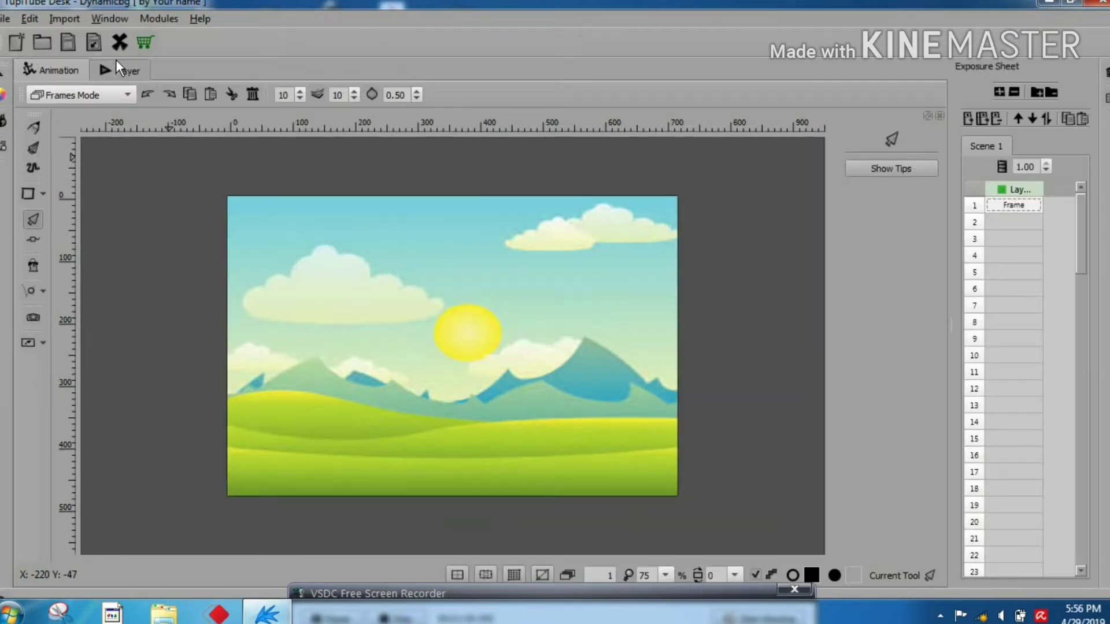
Import the bitmap aero2.png from the Desktop into the first frame.
click(51, 19)
click(64, 36)
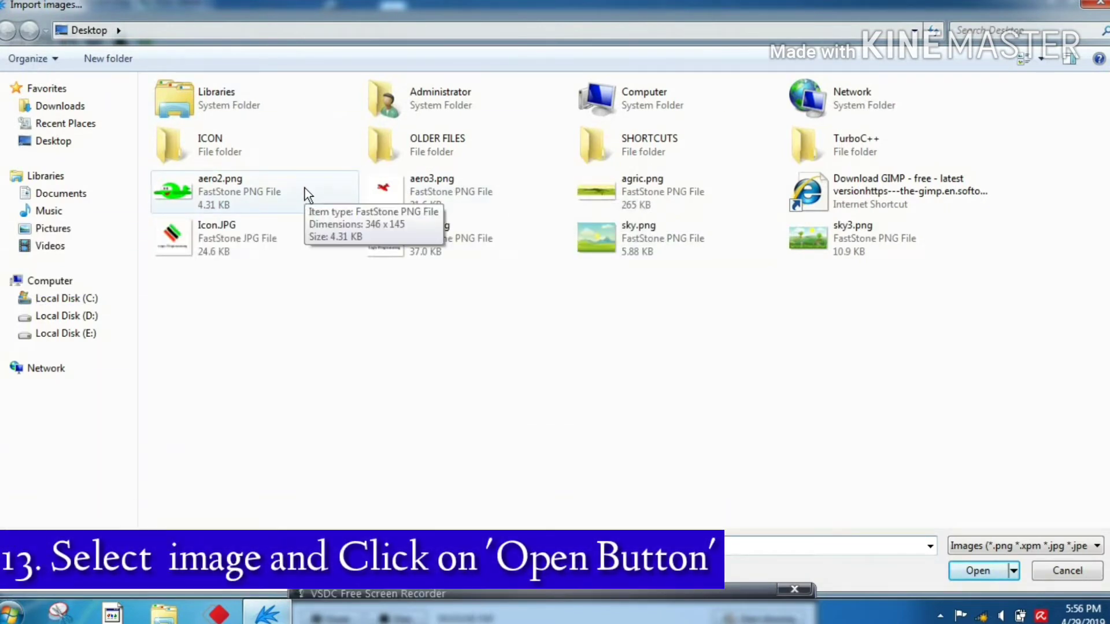
click(304, 188)
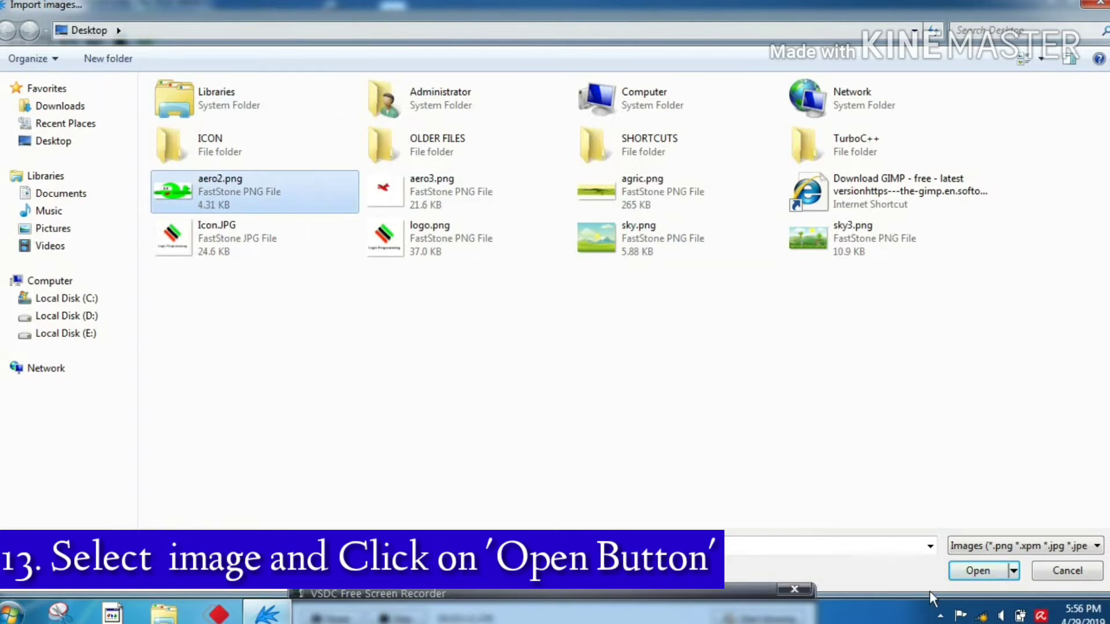
click(977, 571)
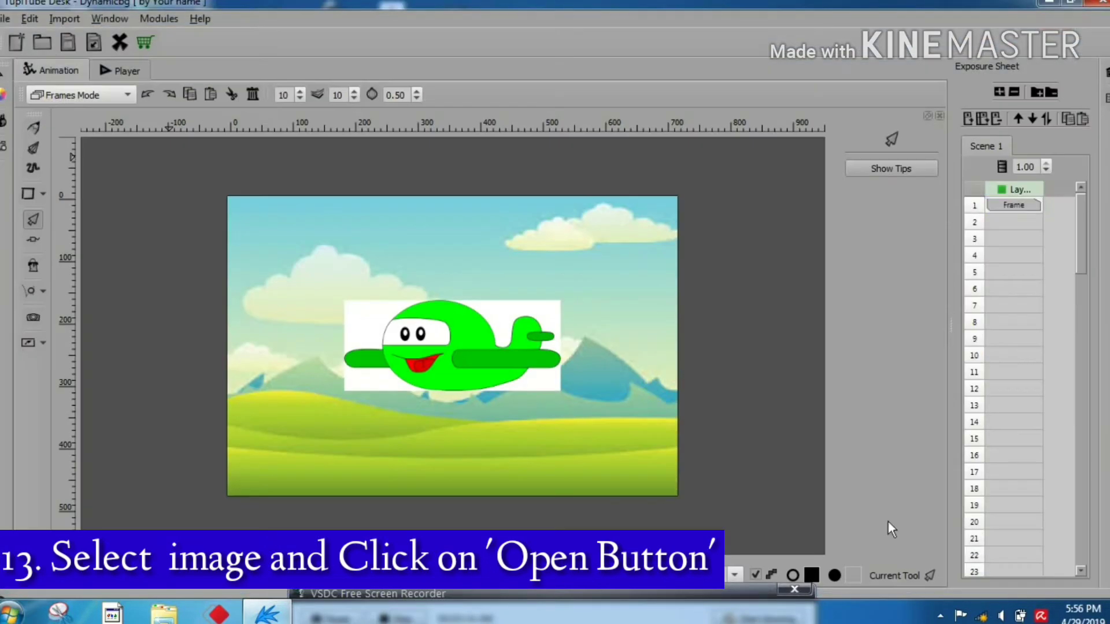
Scale the airplane to about 0.40 by 0.52 and move it to the canvas's upper-right corner, about X 652, Y 44.
click(422, 335)
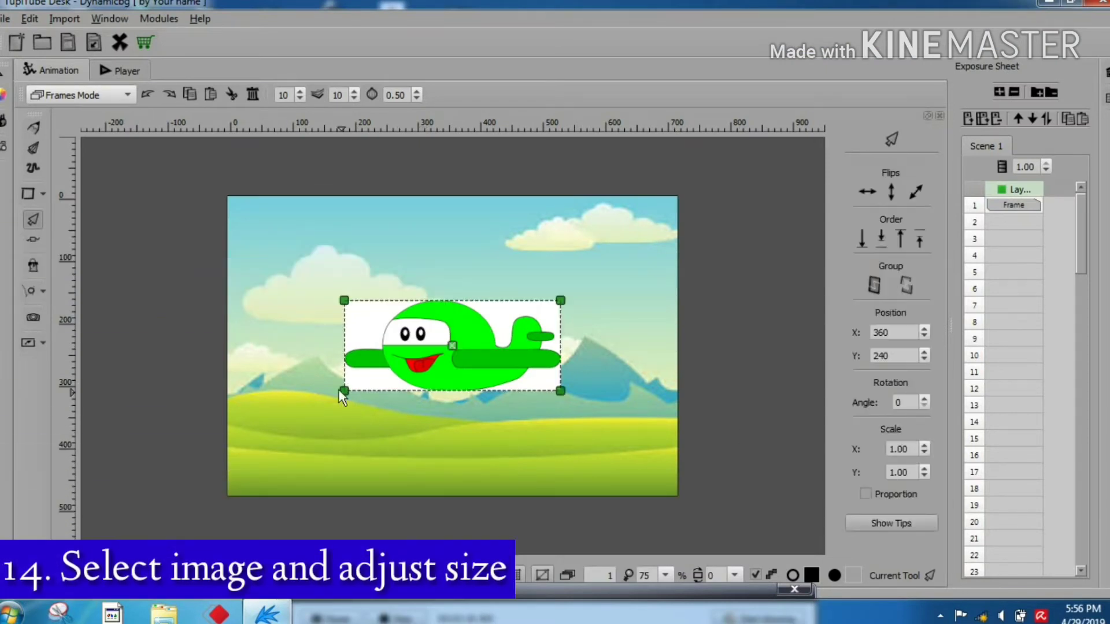
drag(341, 390, 410, 373)
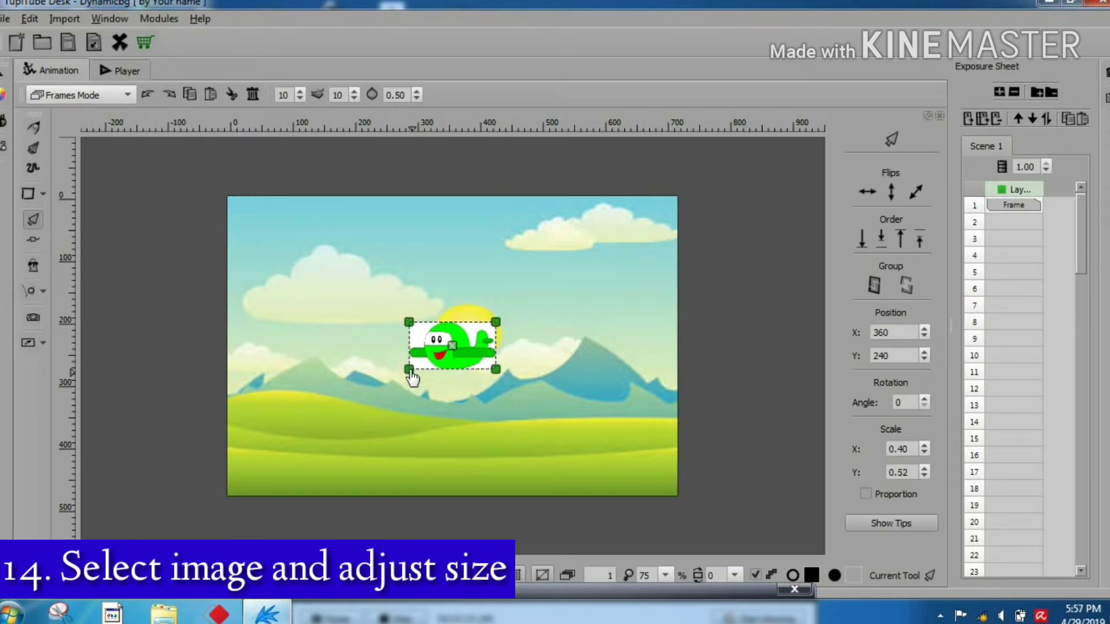
drag(452, 351, 638, 233)
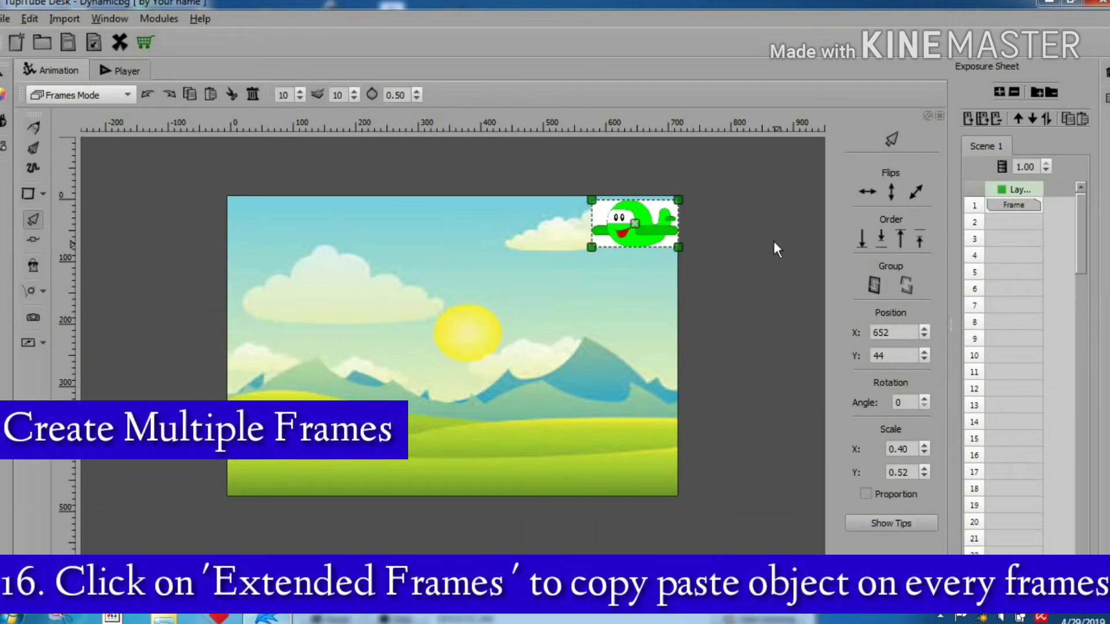
click(773, 242)
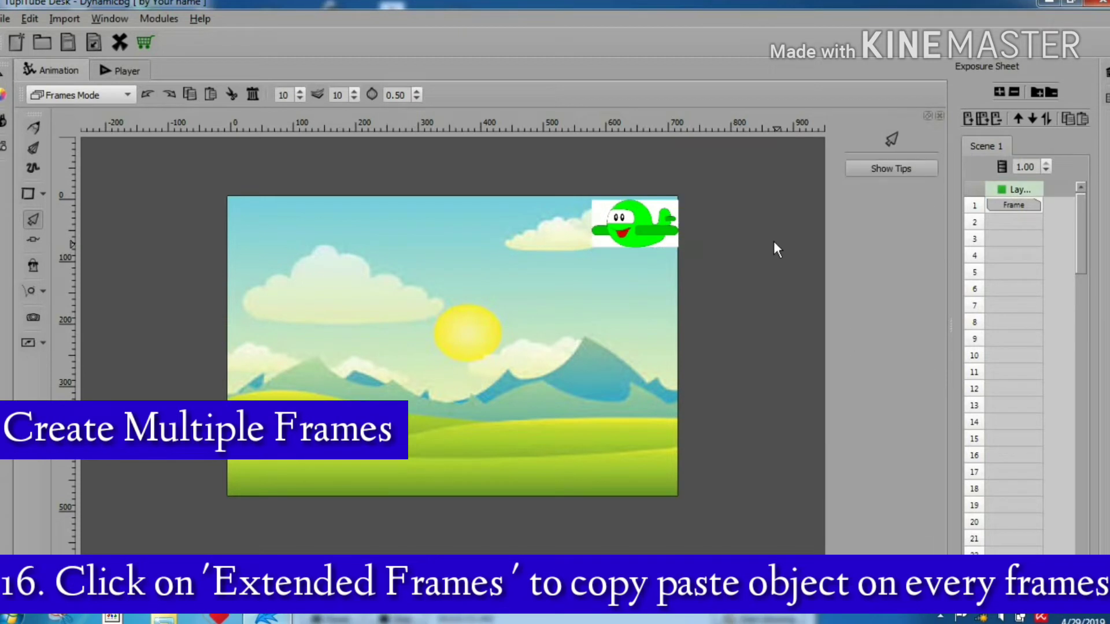
Extend the airplane's frame repeatedly so the layer has copies of it up to frame 40.
click(986, 118)
click(986, 118)
click(986, 117)
click(986, 118)
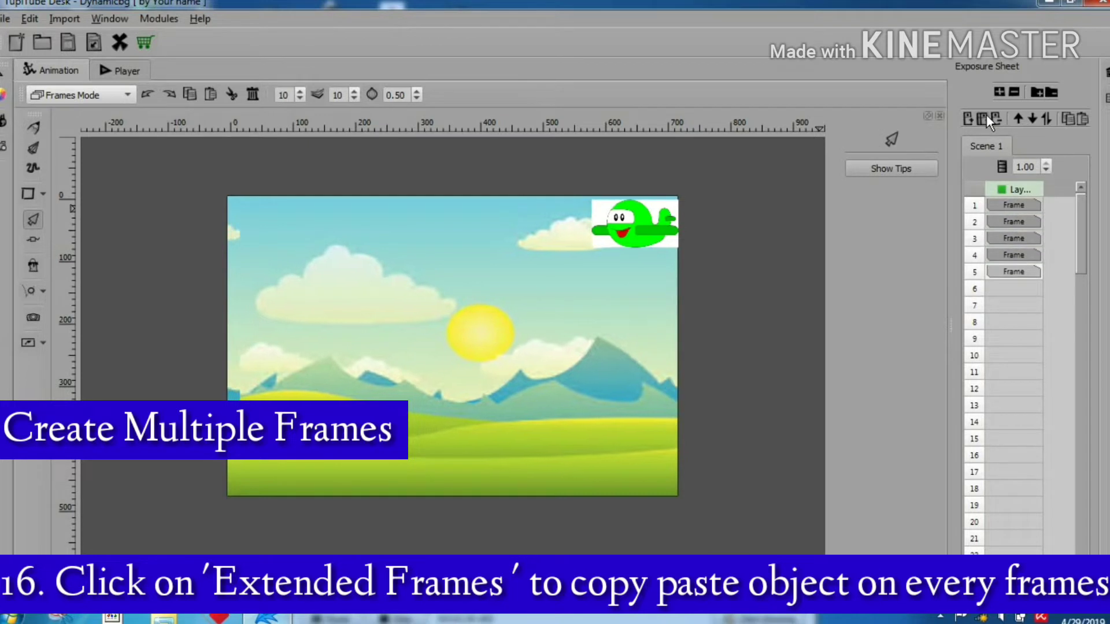
click(986, 118)
click(986, 118)
click(986, 118)
click(987, 118)
click(986, 118)
click(987, 118)
click(986, 118)
click(986, 118)
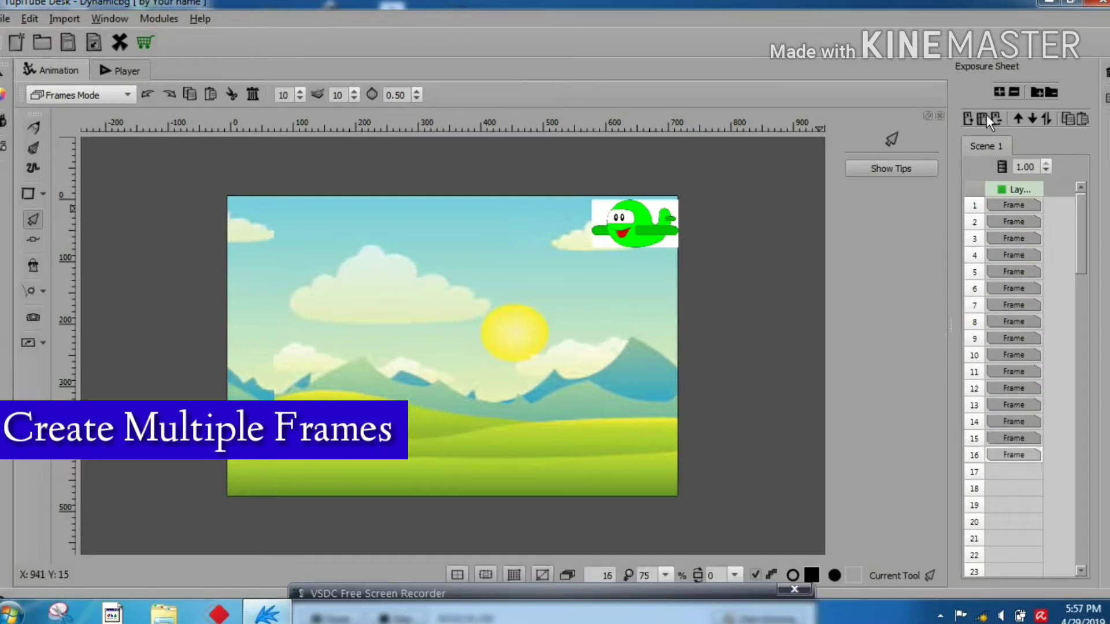
click(987, 118)
click(986, 118)
click(986, 116)
click(986, 116)
click(986, 116)
click(986, 116)
click(986, 115)
click(987, 115)
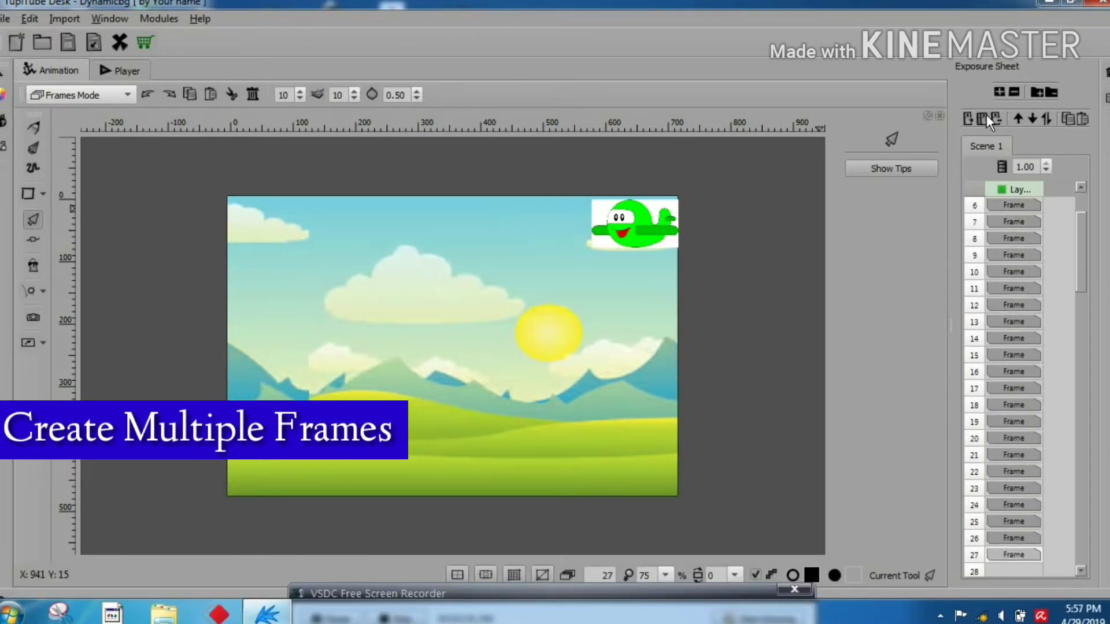
click(986, 116)
click(986, 116)
click(987, 116)
click(987, 116)
click(986, 116)
click(986, 116)
click(986, 116)
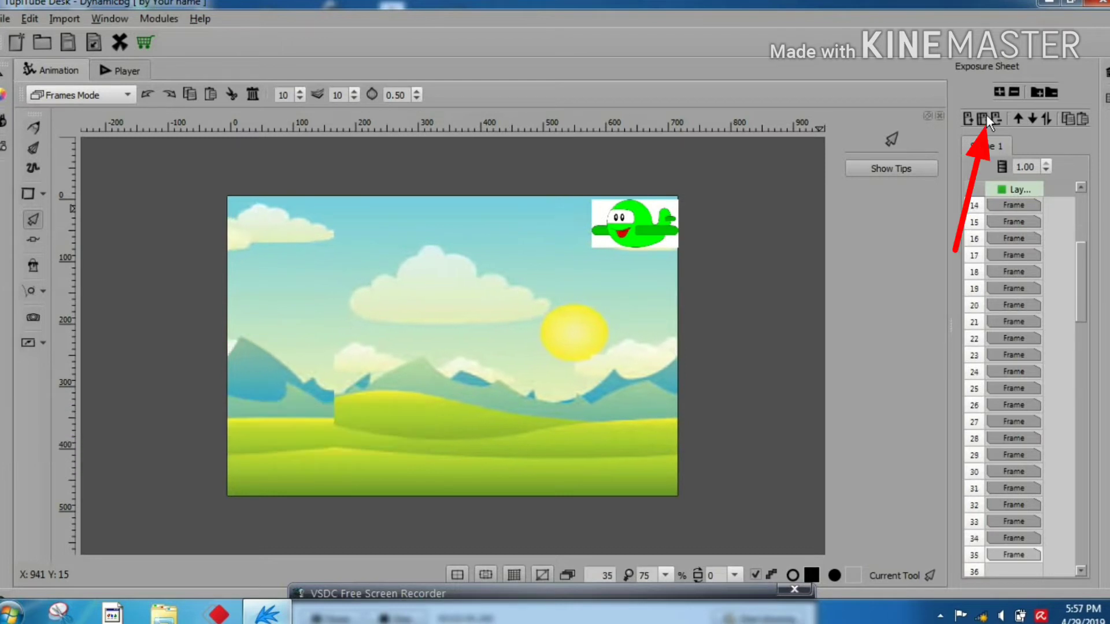
click(987, 119)
click(987, 119)
click(988, 119)
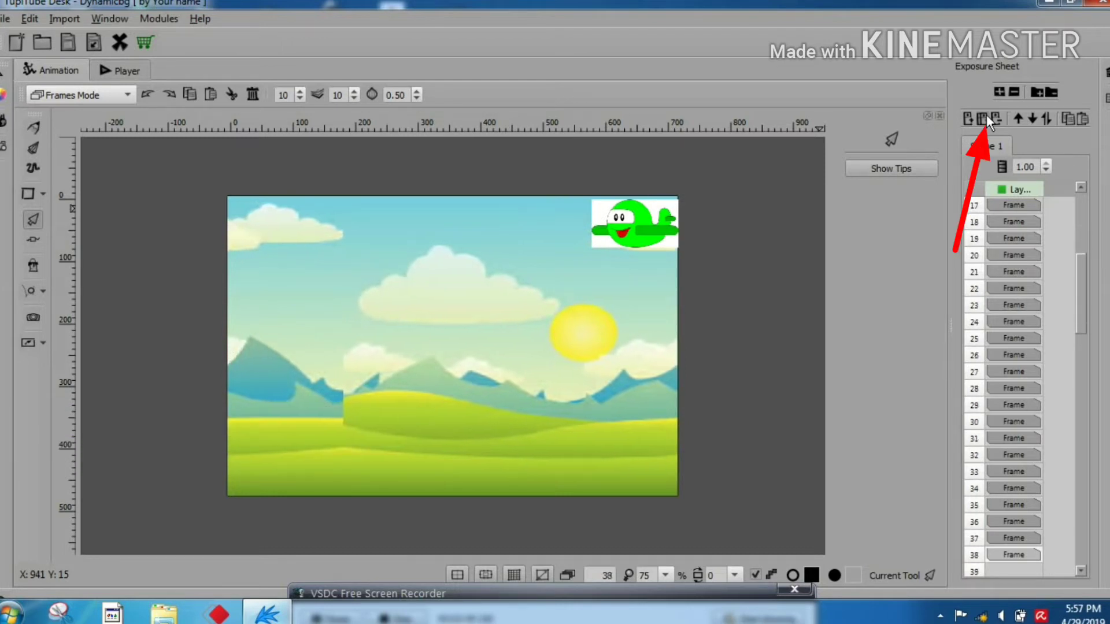
click(987, 119)
click(987, 119)
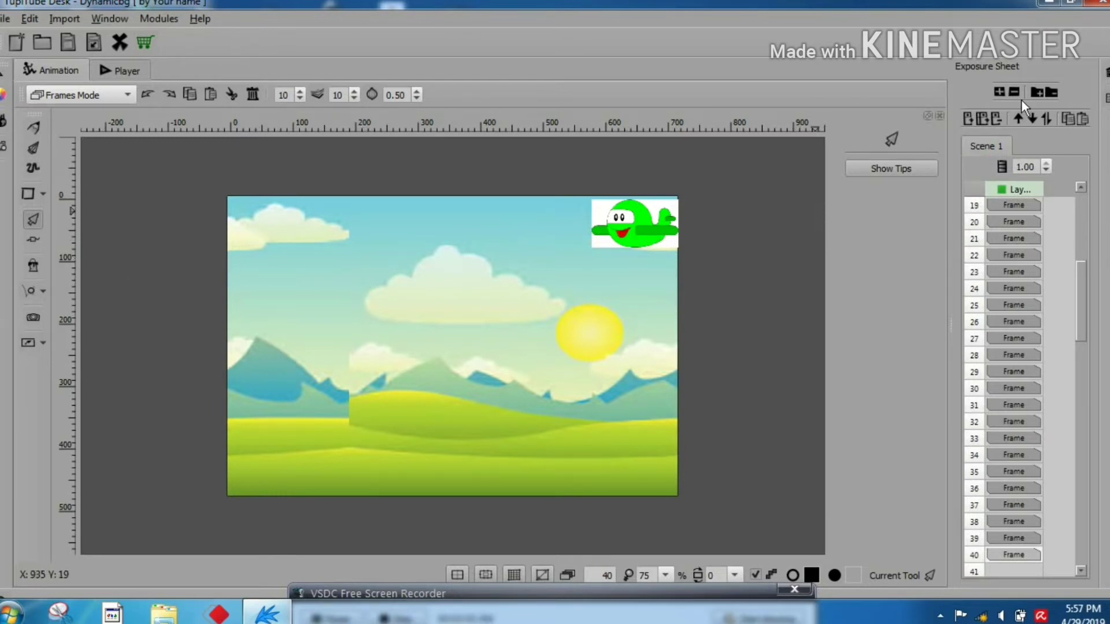
click(982, 120)
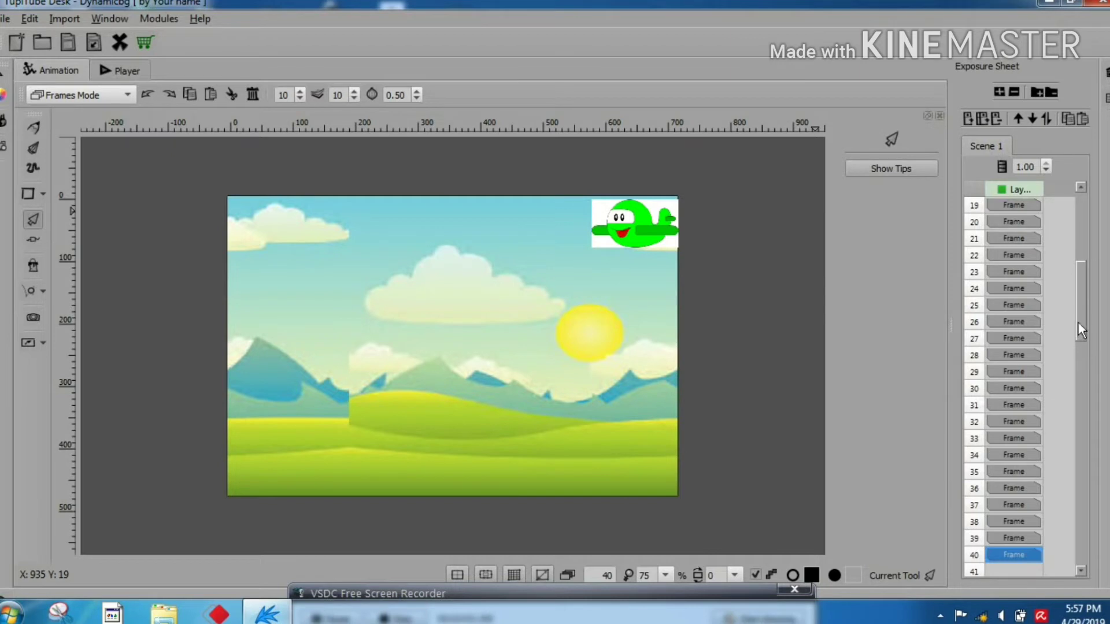
Play the scene in the player to preview the moving background, and return to the animation workspace.
drag(1078, 322, 1070, 247)
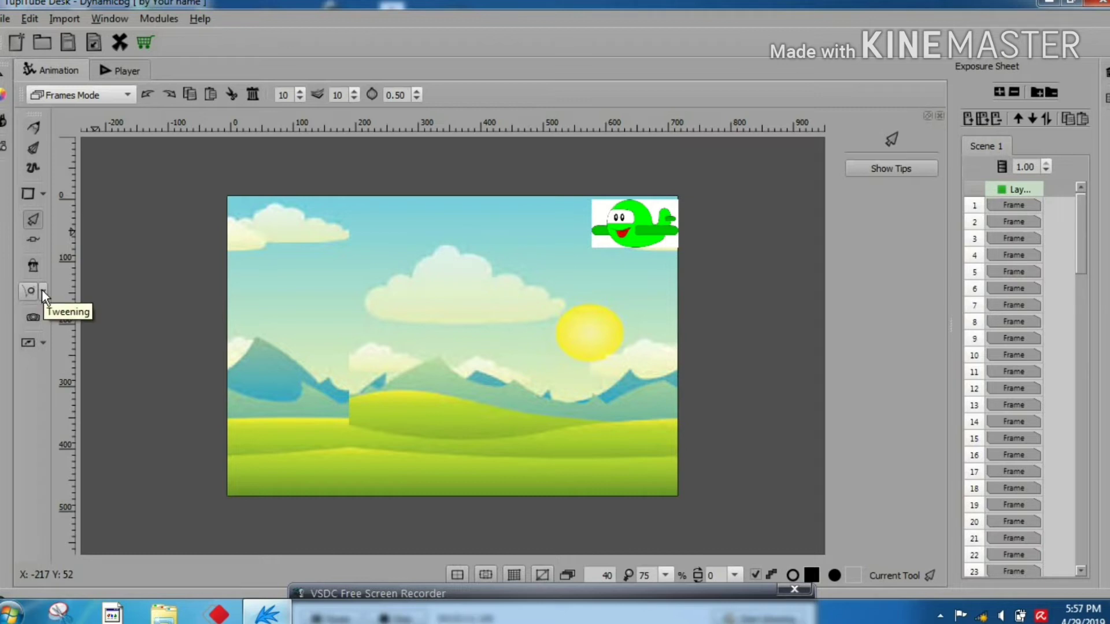
click(126, 68)
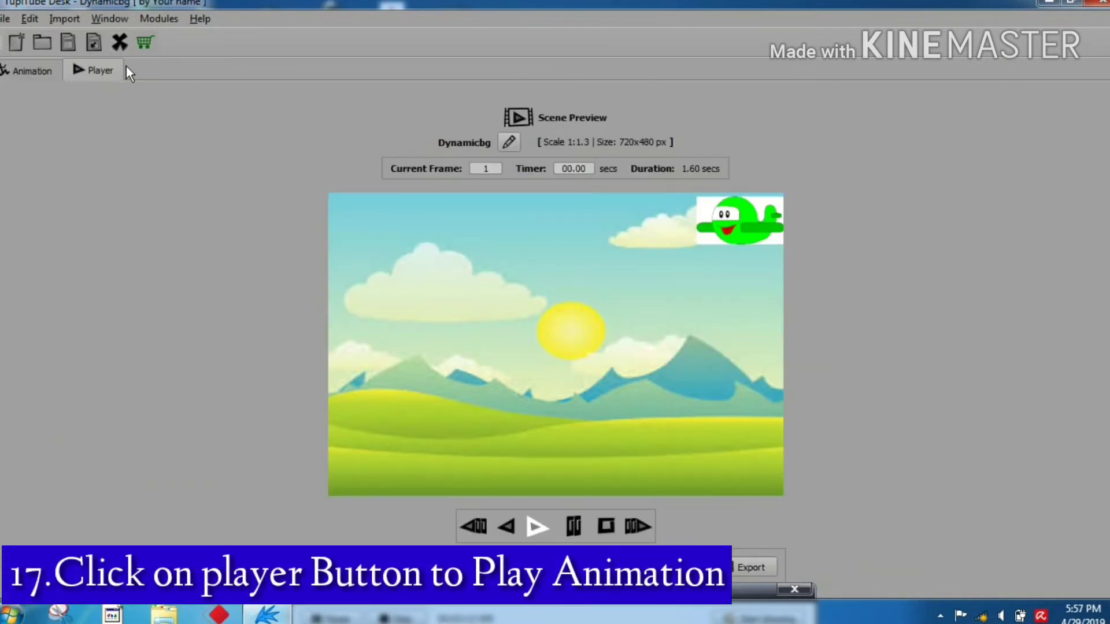
click(536, 525)
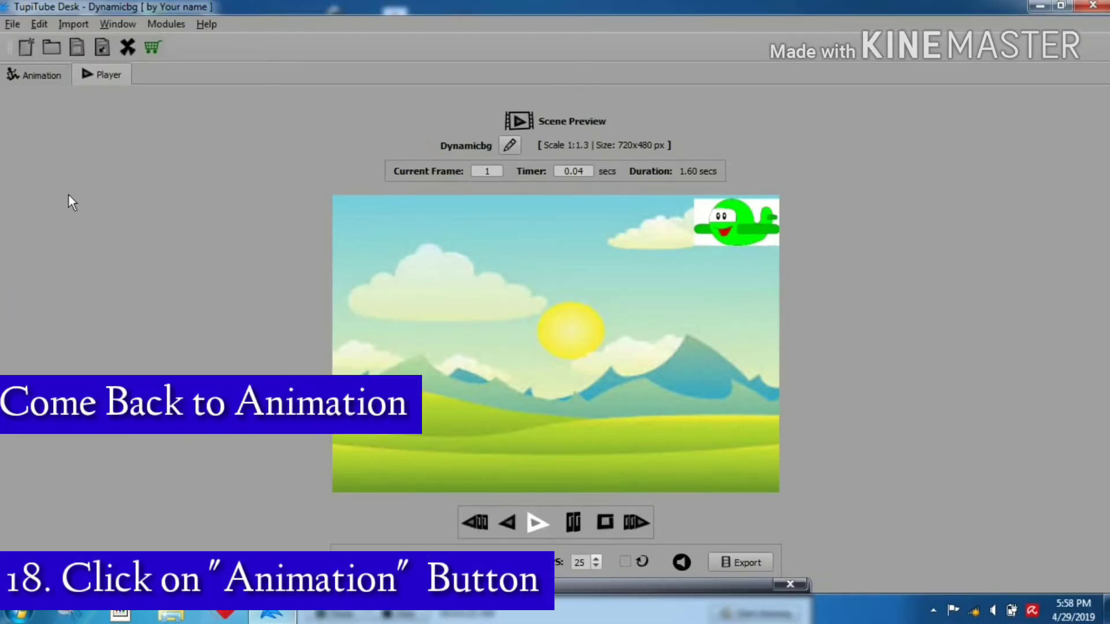
click(43, 71)
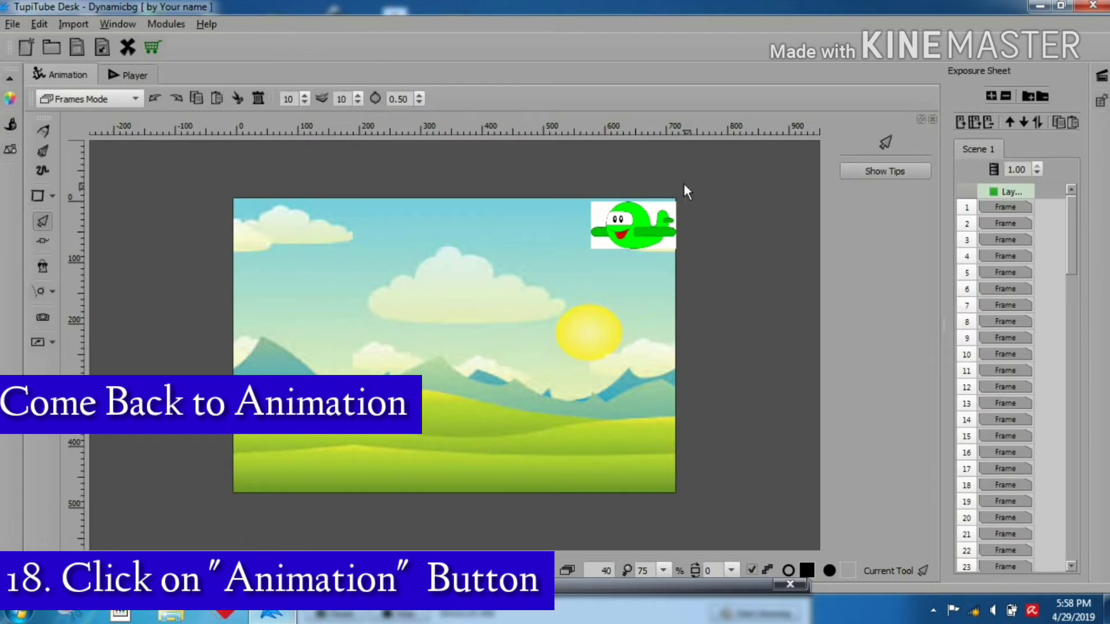
Extend the airplane's frame repeatedly until the layer has copies of it up to frame 80.
click(974, 122)
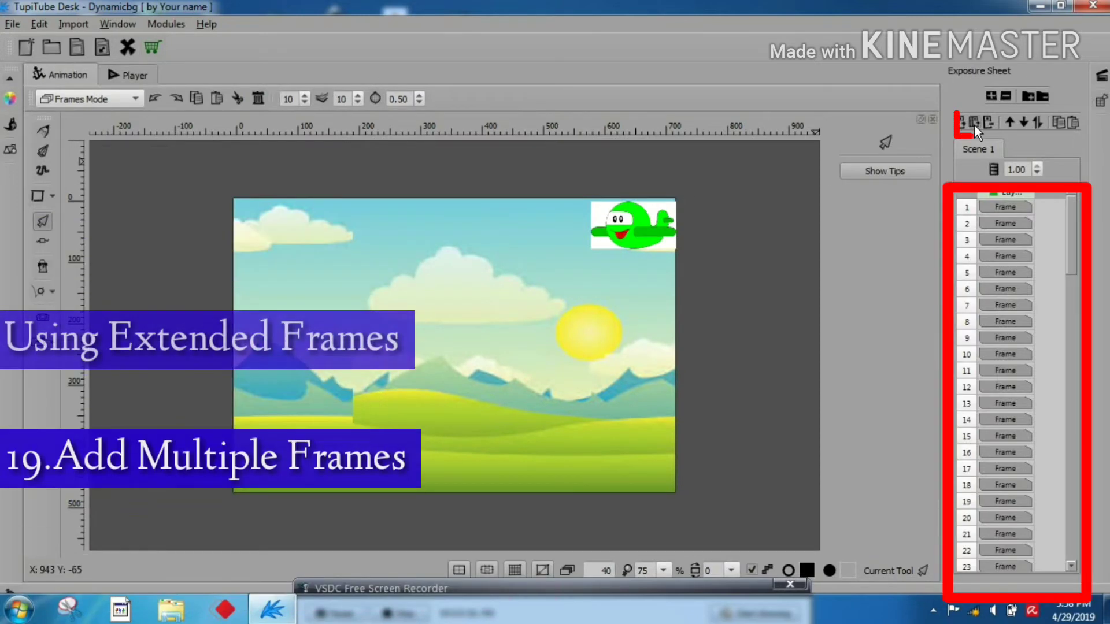
click(974, 123)
click(974, 122)
click(974, 122)
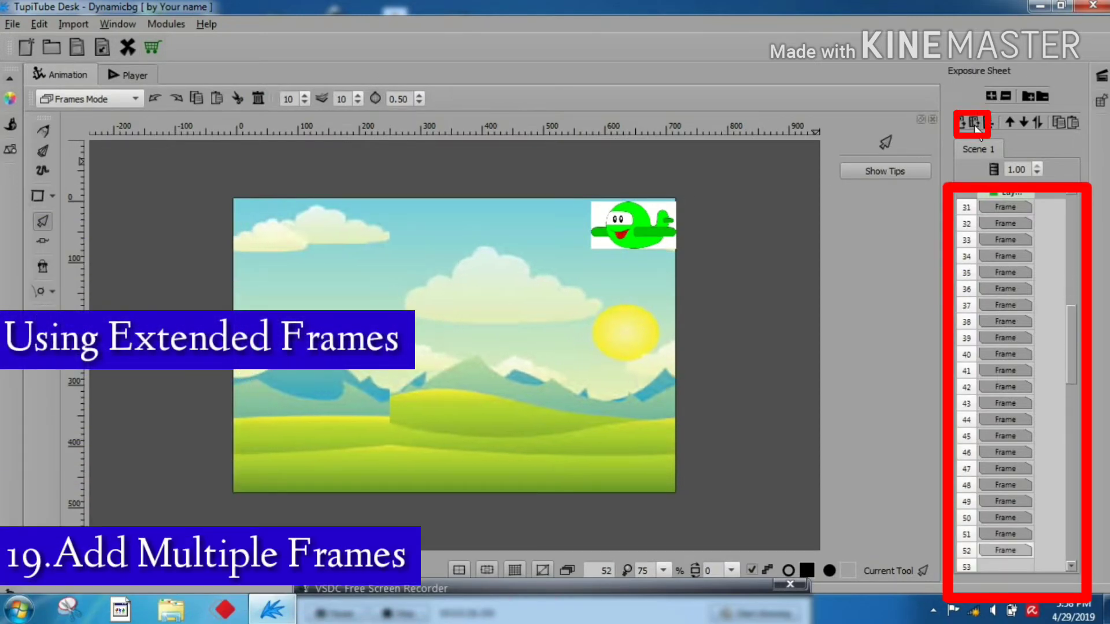
click(974, 123)
click(975, 122)
click(974, 122)
click(974, 123)
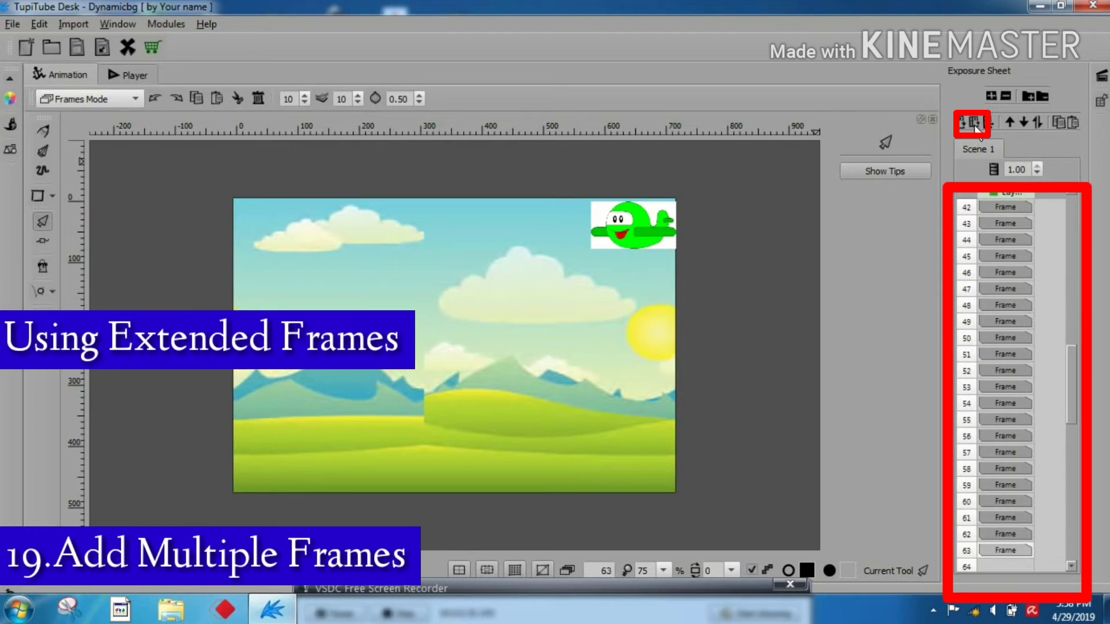
click(974, 123)
click(974, 123)
click(974, 122)
click(974, 122)
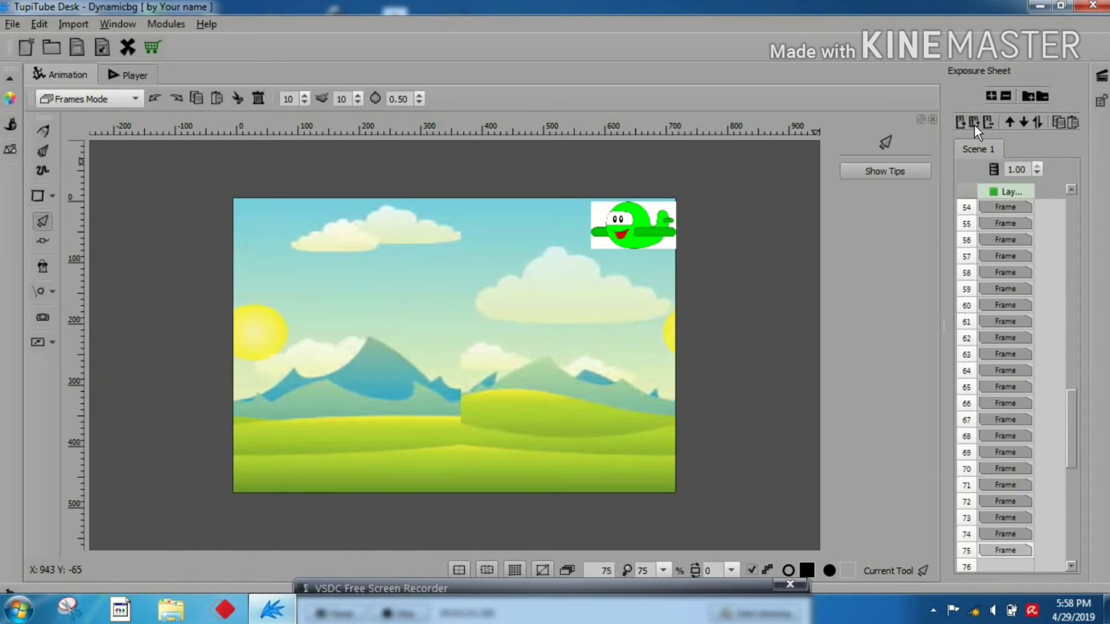
click(974, 123)
click(974, 122)
click(974, 122)
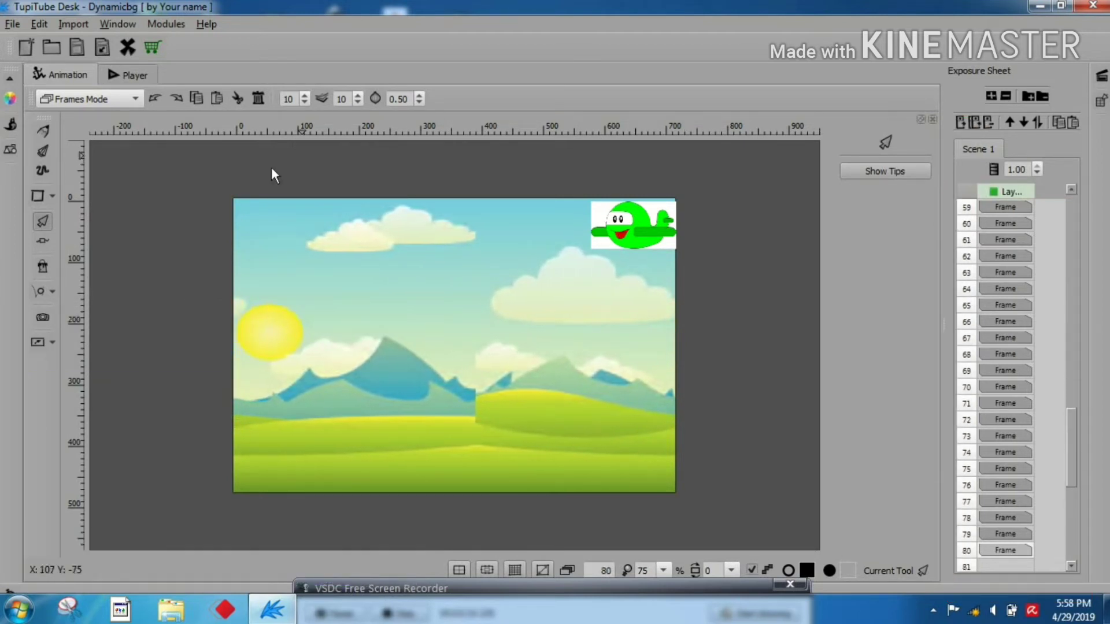
Add a new position tween with the airplane as its object and switch to setting the path properties.
click(53, 293)
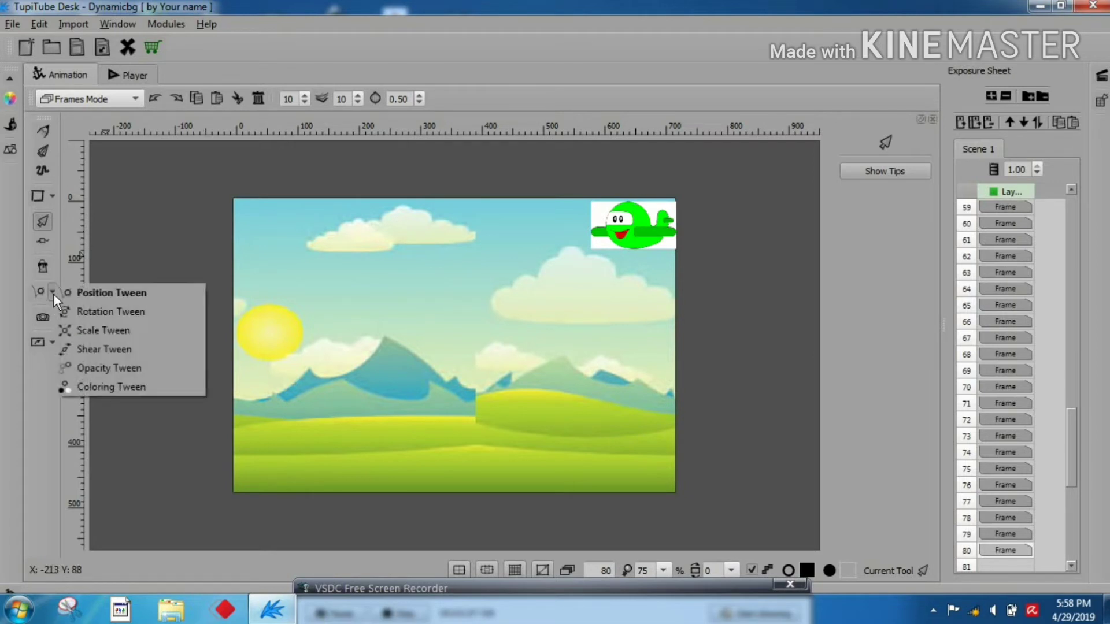
click(85, 293)
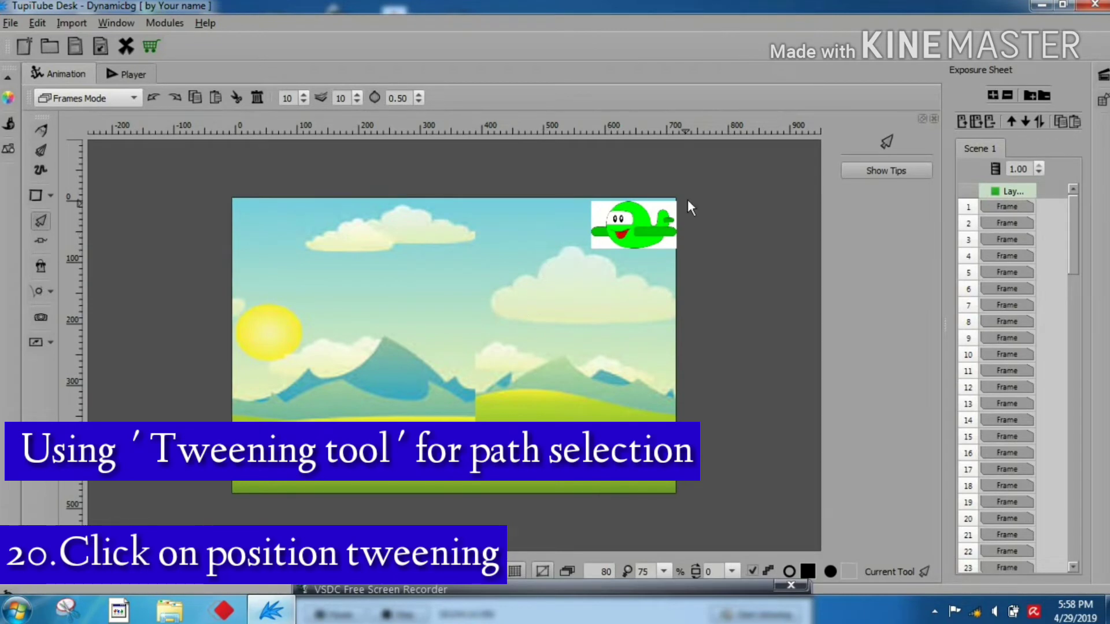
click(647, 232)
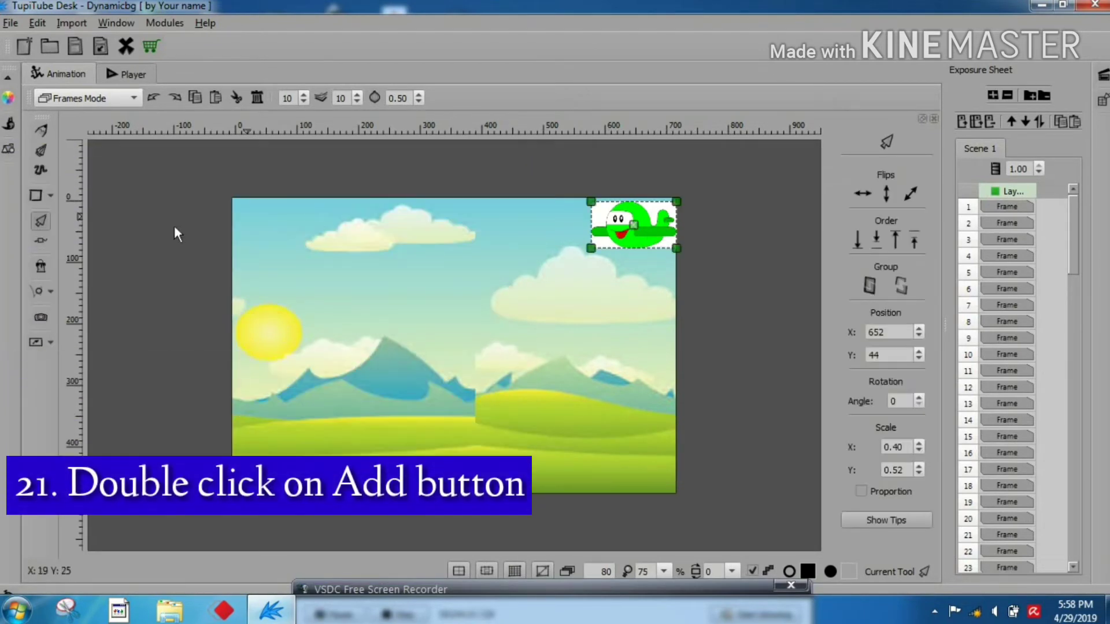
click(50, 286)
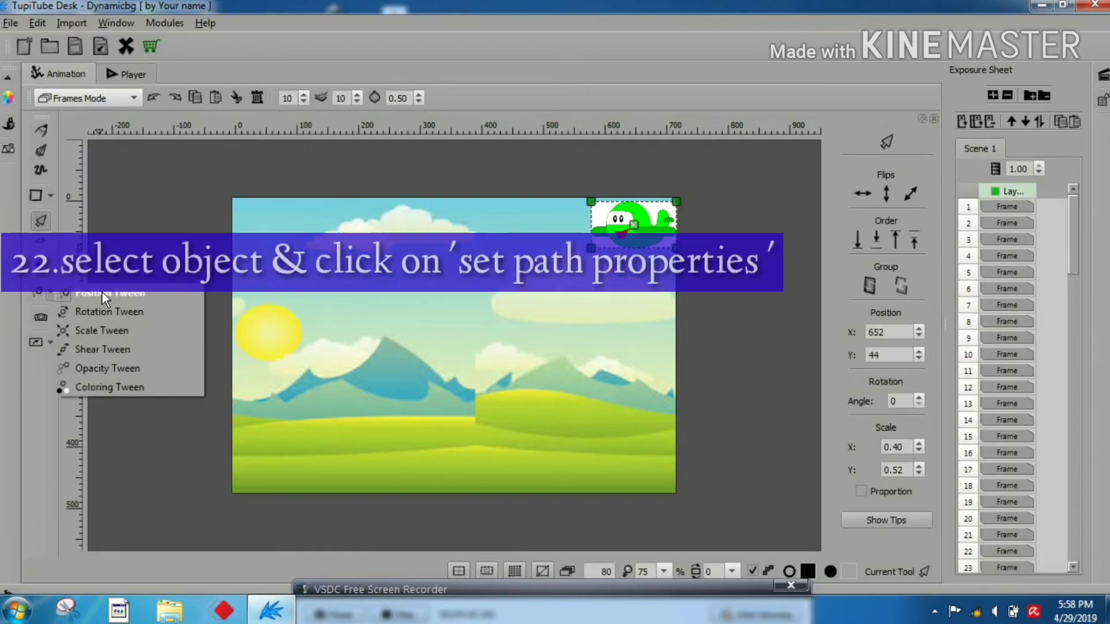
click(102, 291)
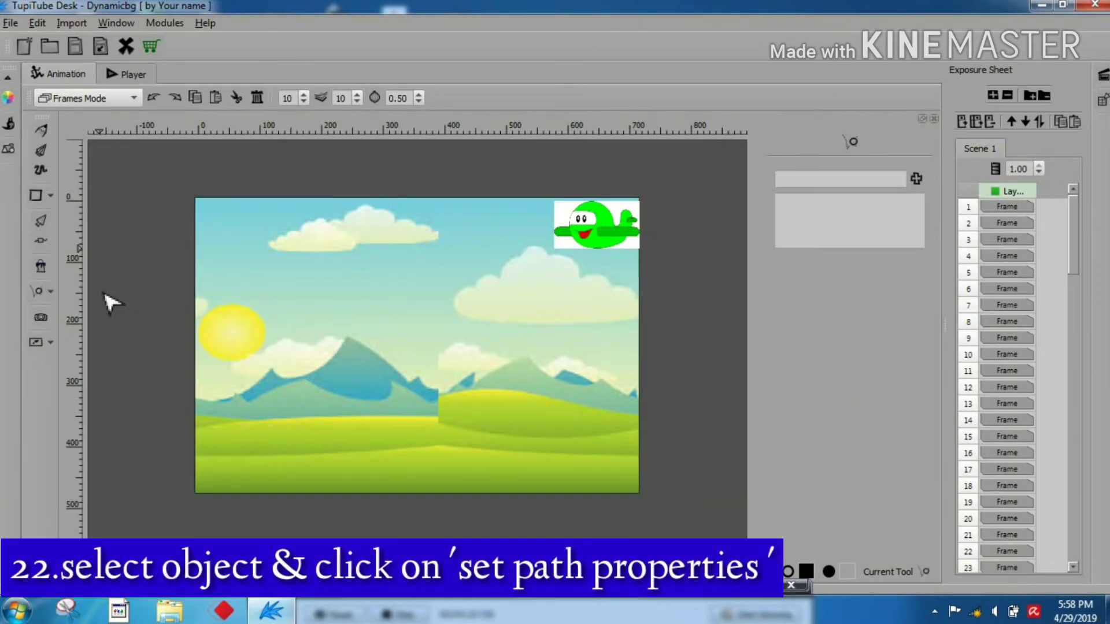
click(919, 180)
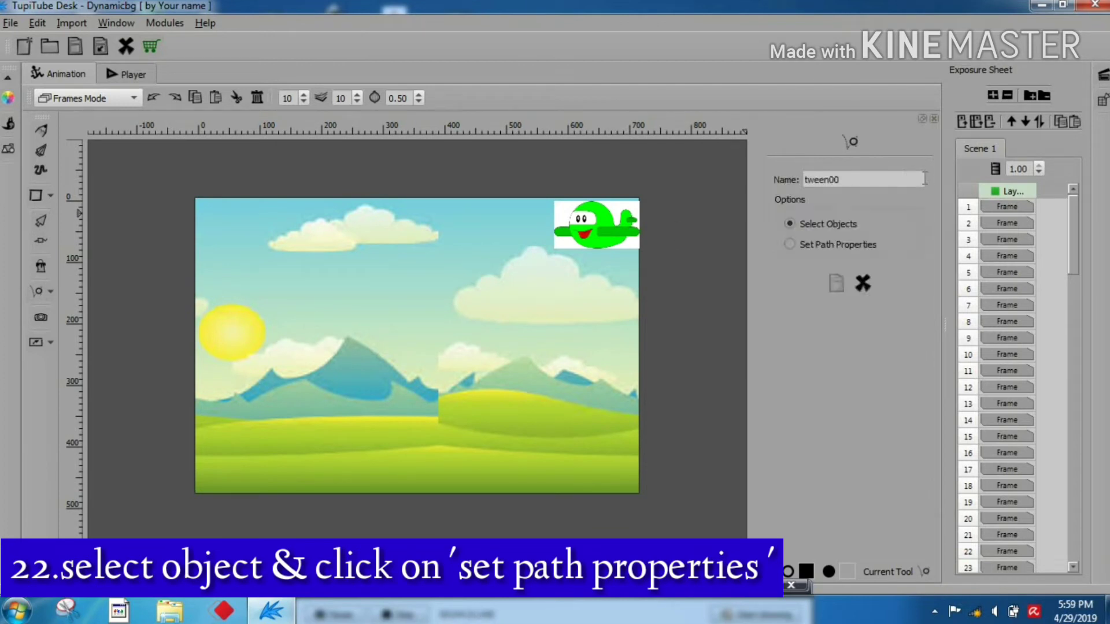
click(625, 240)
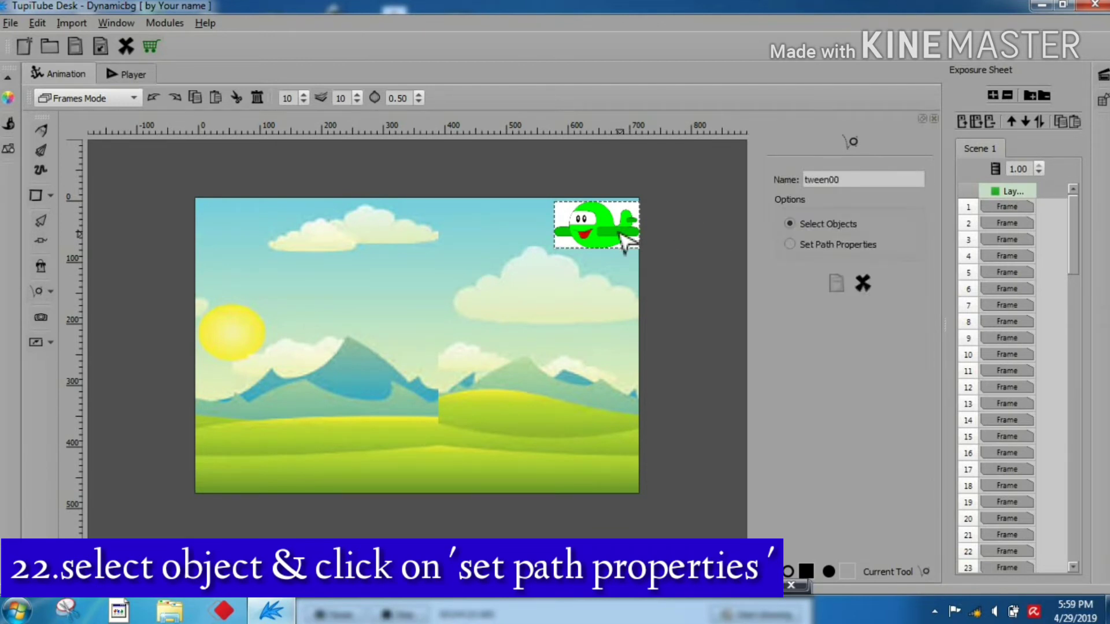
click(790, 244)
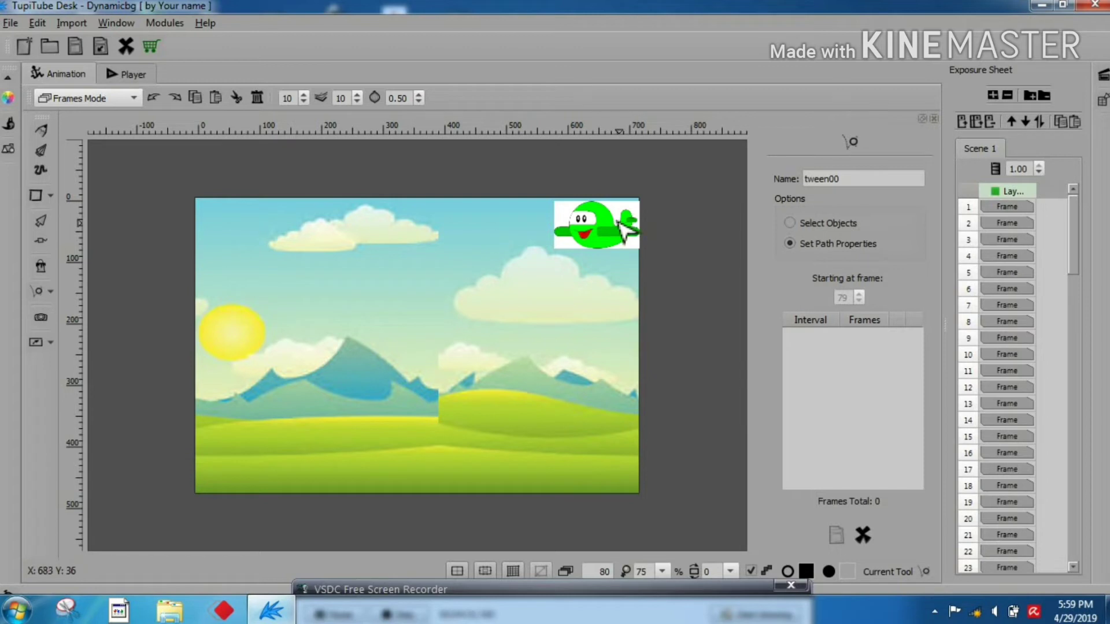
Plot closely spaced tween path points from the airplane down to about X 392, Y 227 and up to the canvas's left edge, about X 4, Y 33.
click(616, 221)
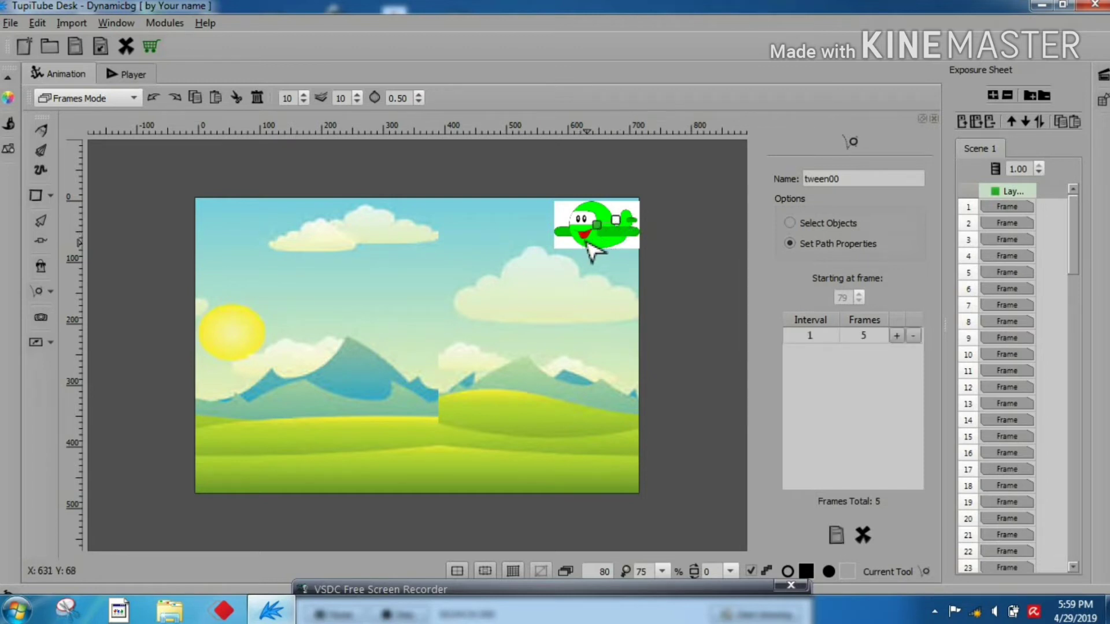
click(583, 240)
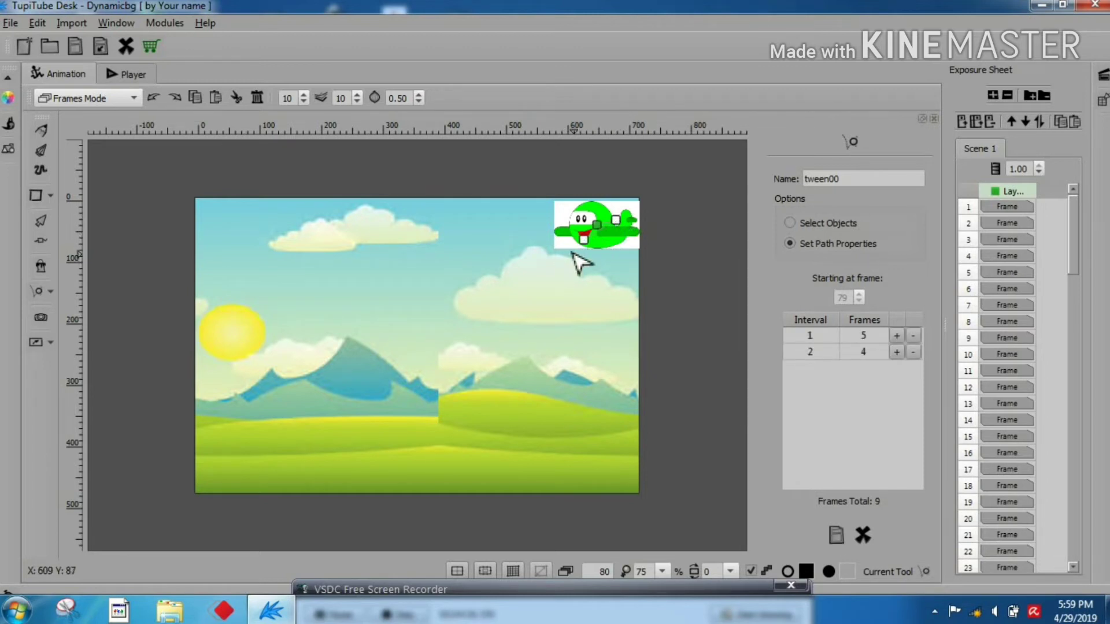
click(570, 251)
click(561, 262)
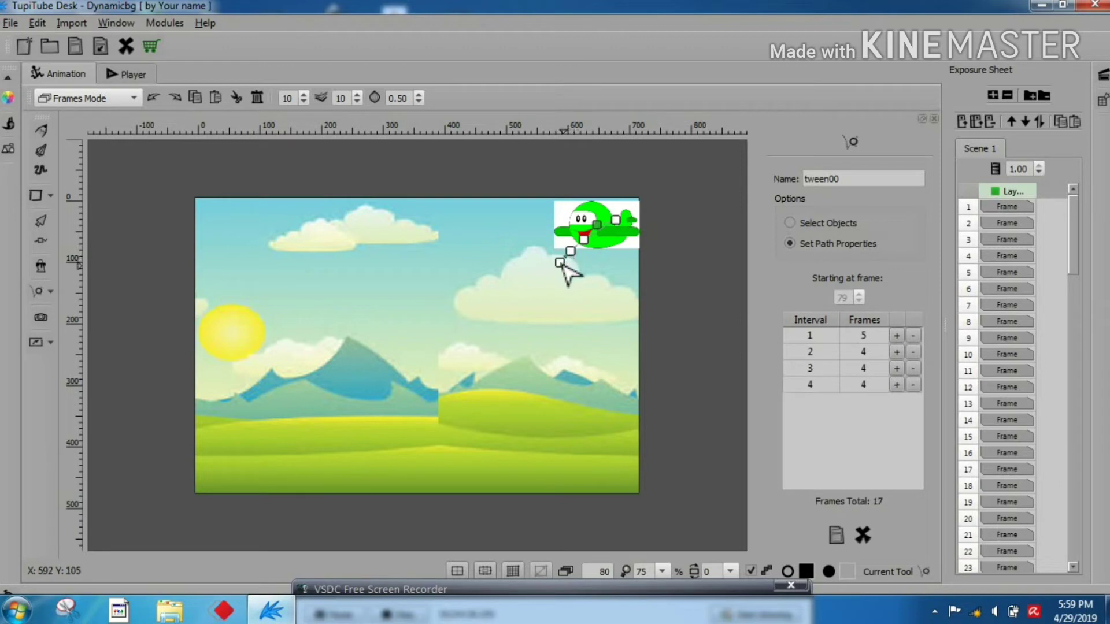
click(547, 277)
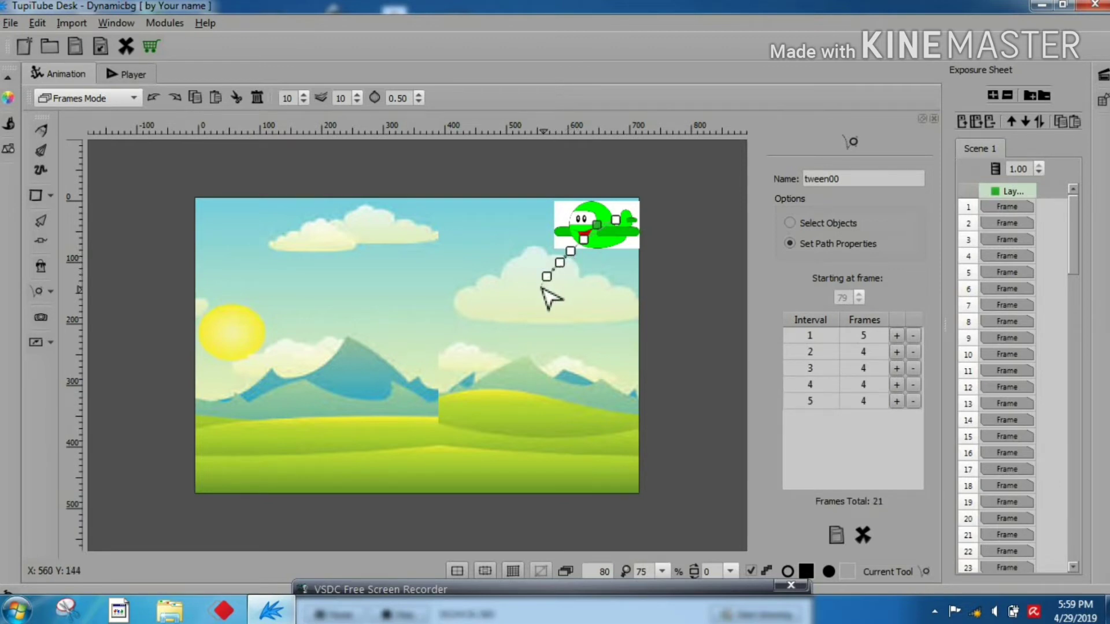
click(540, 286)
click(526, 297)
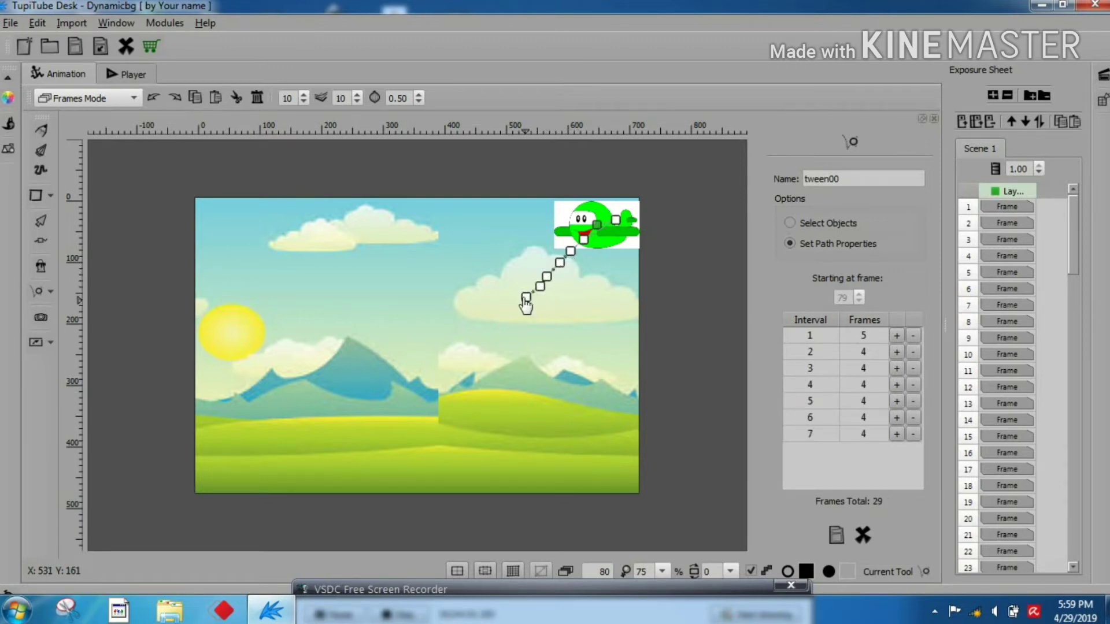
click(508, 300)
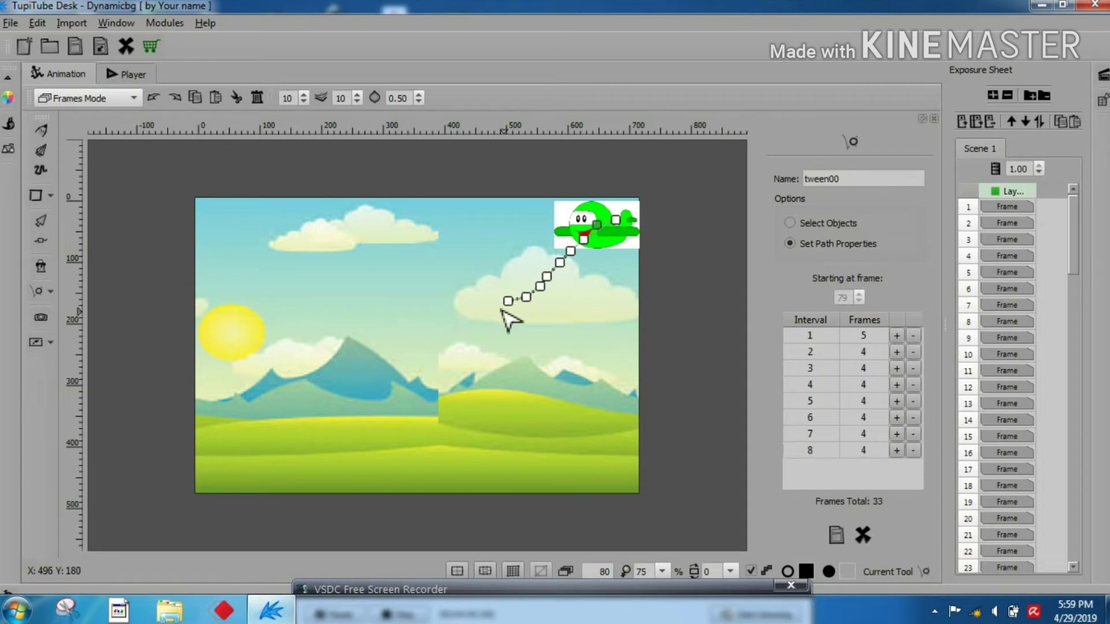
click(496, 309)
click(485, 313)
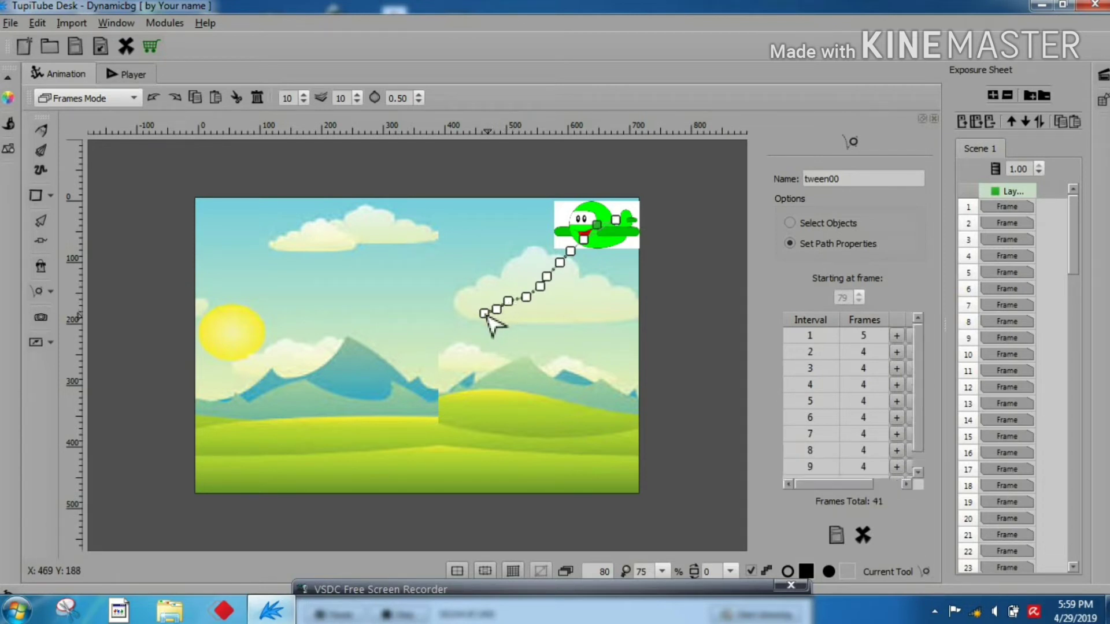
click(471, 317)
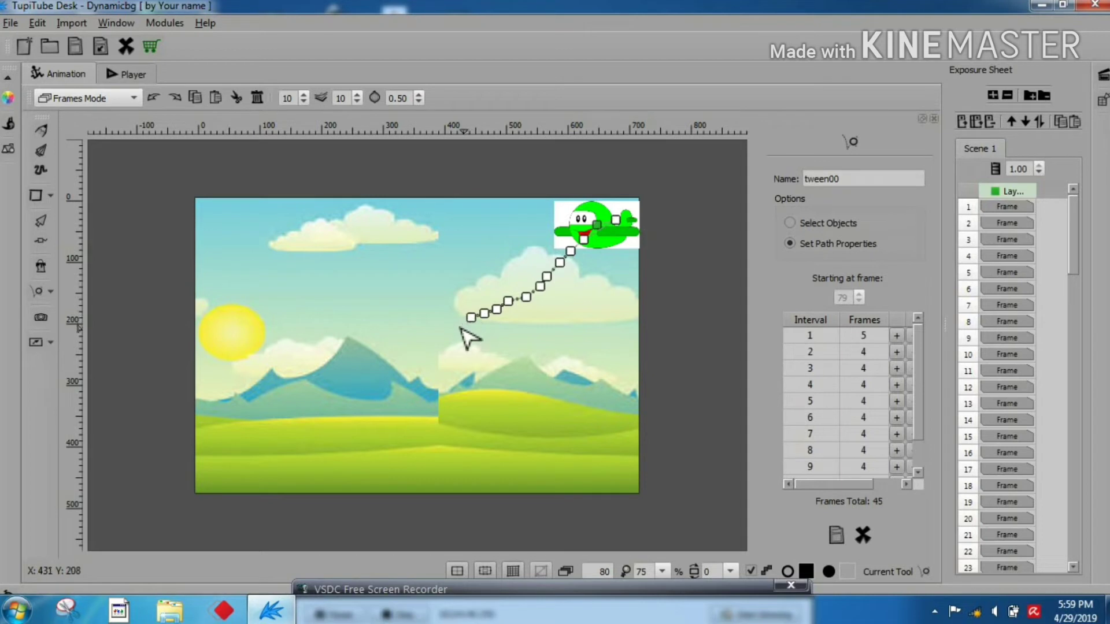
click(454, 327)
click(436, 336)
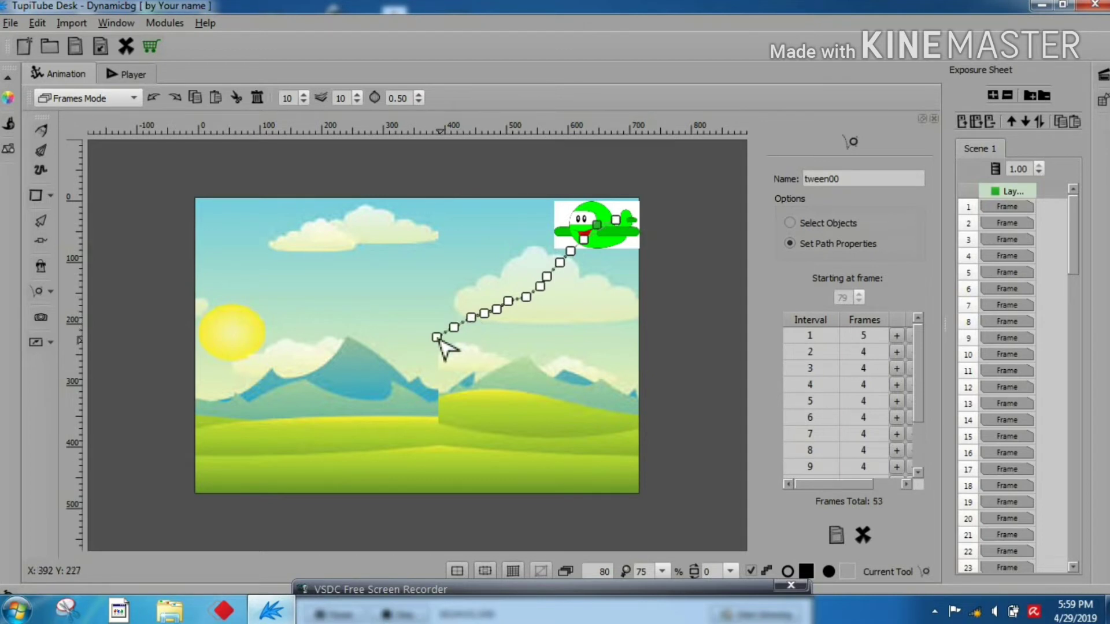
click(423, 336)
click(404, 335)
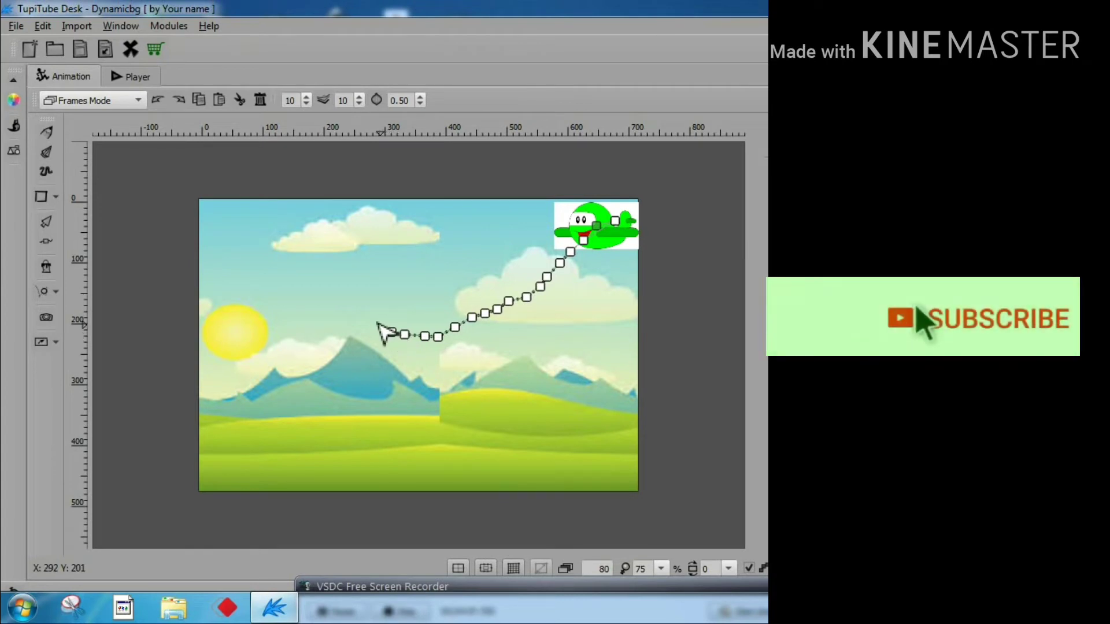
click(391, 332)
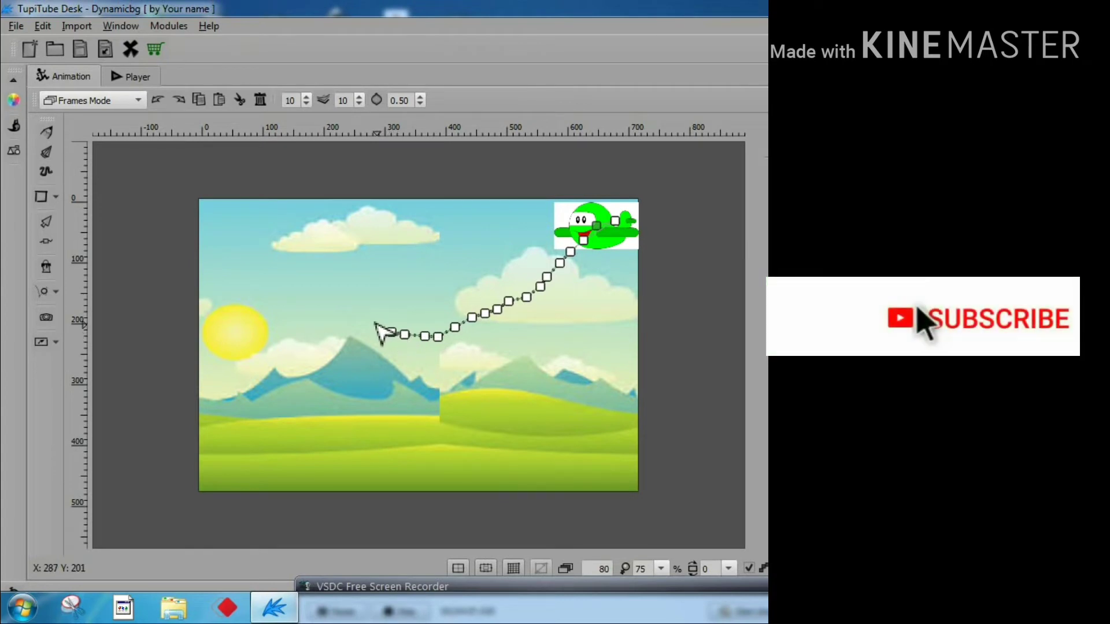
click(373, 321)
click(347, 311)
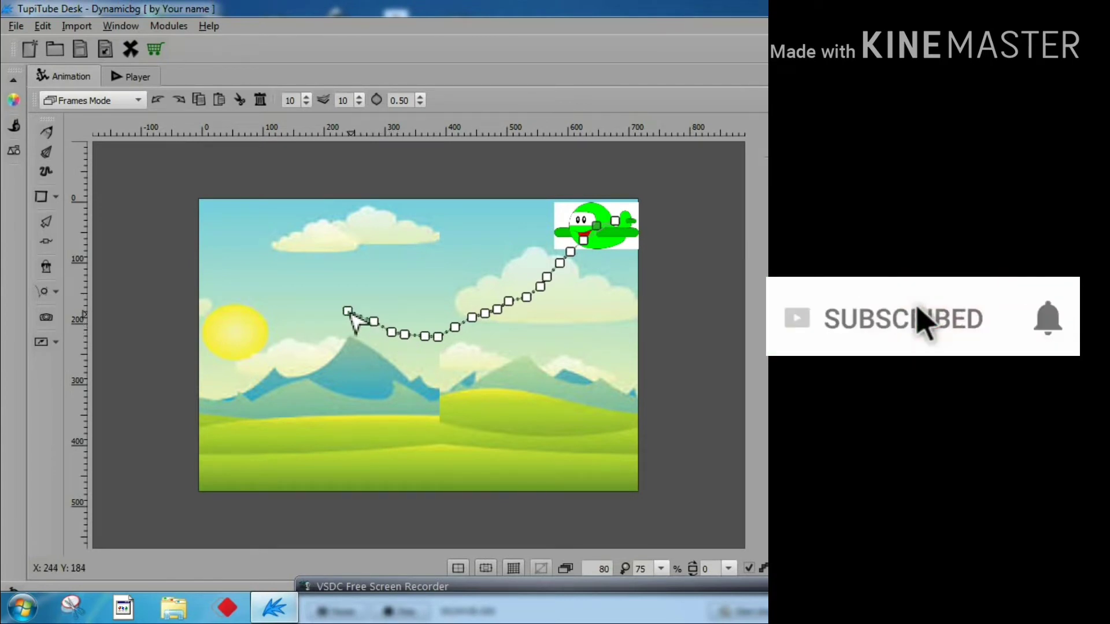
click(328, 300)
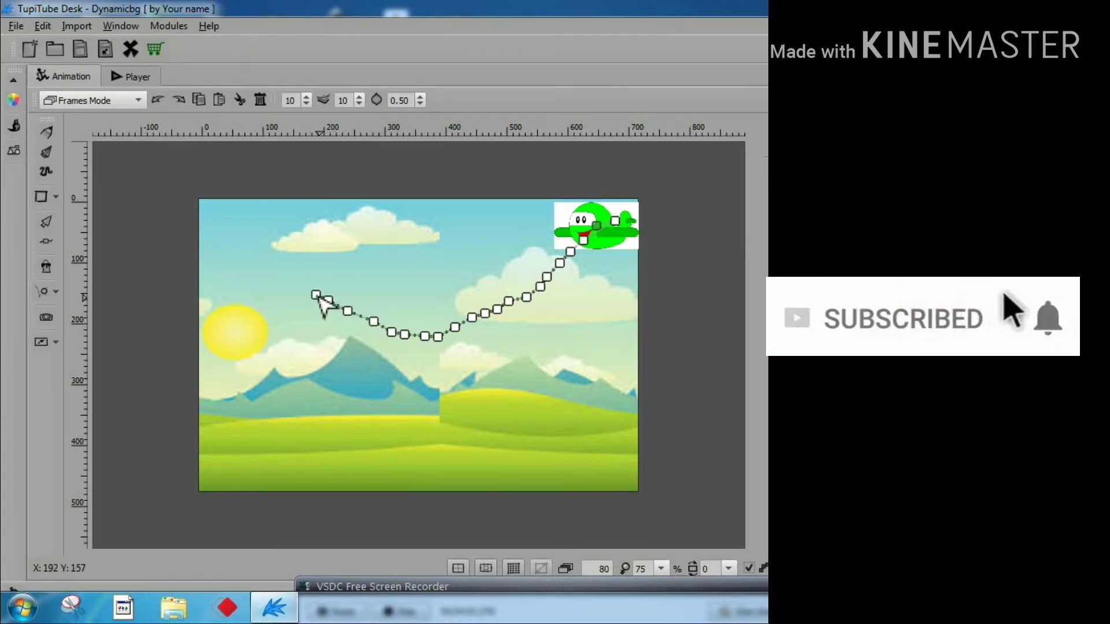
click(304, 287)
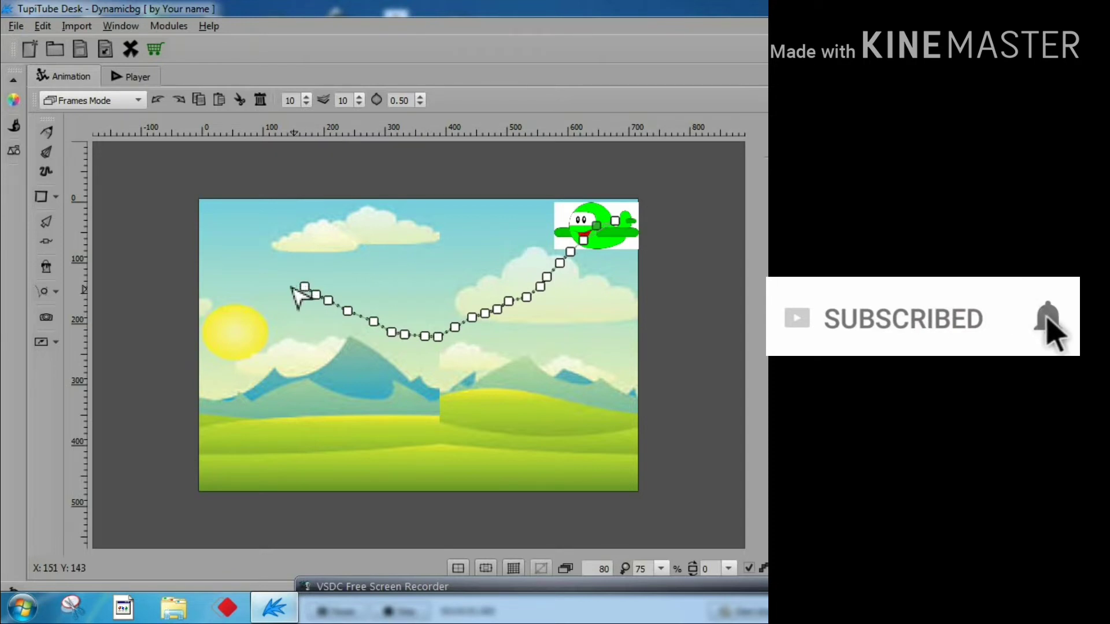
click(289, 284)
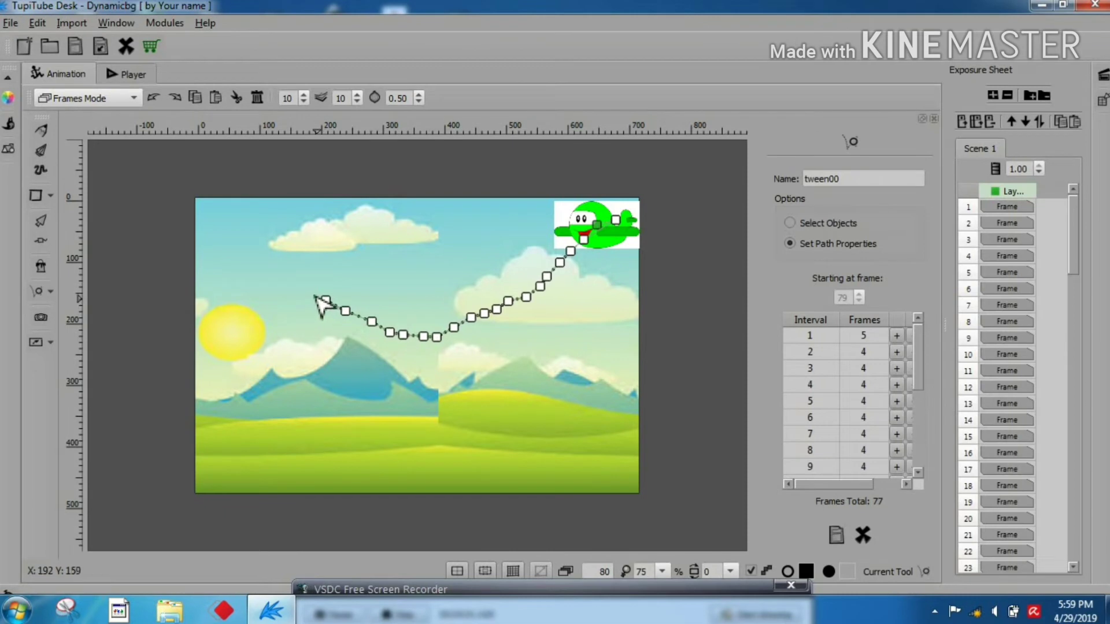
click(315, 294)
click(302, 286)
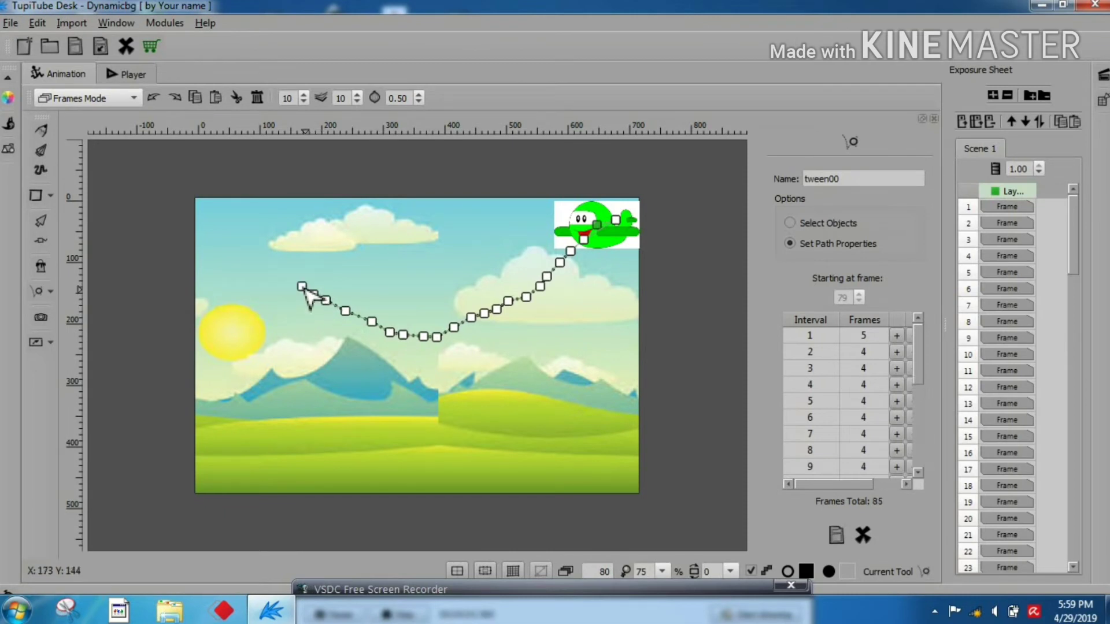
click(287, 284)
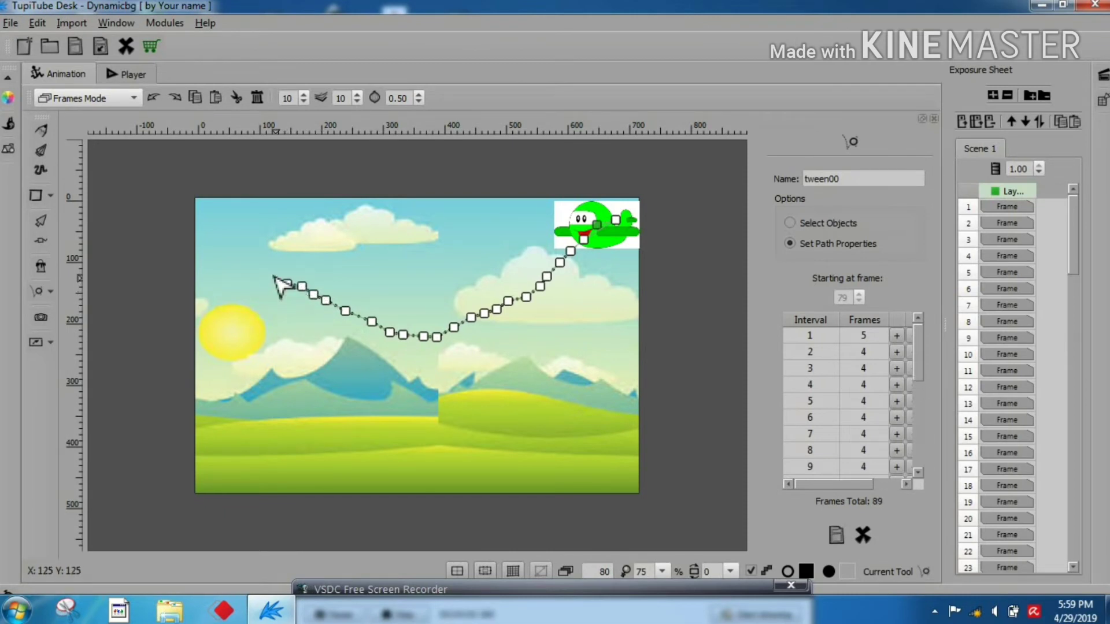
click(272, 276)
click(258, 260)
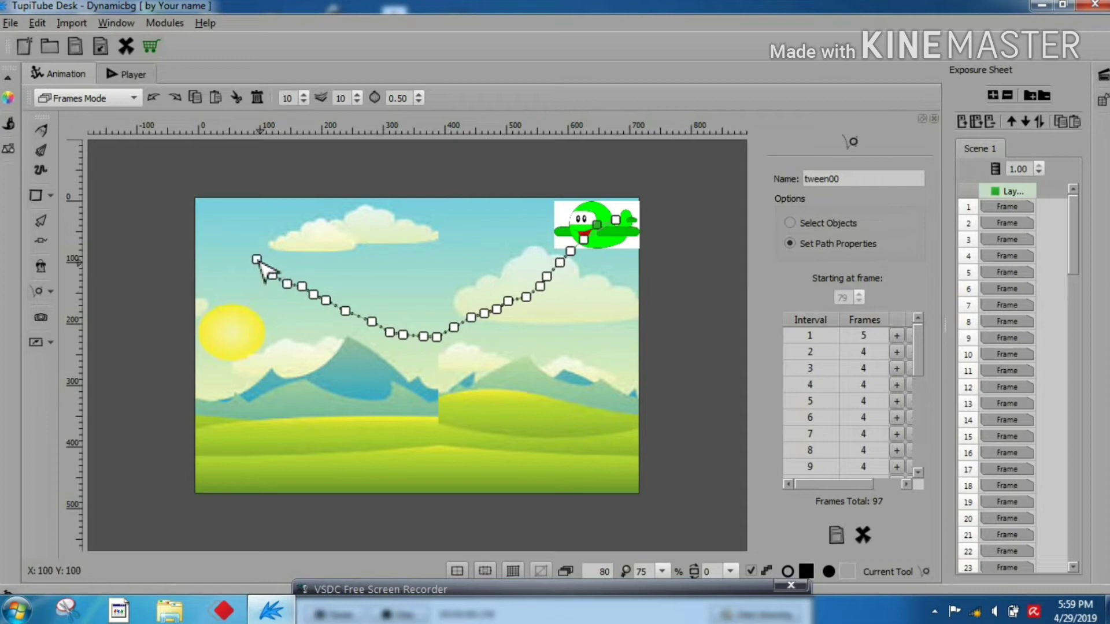
click(246, 253)
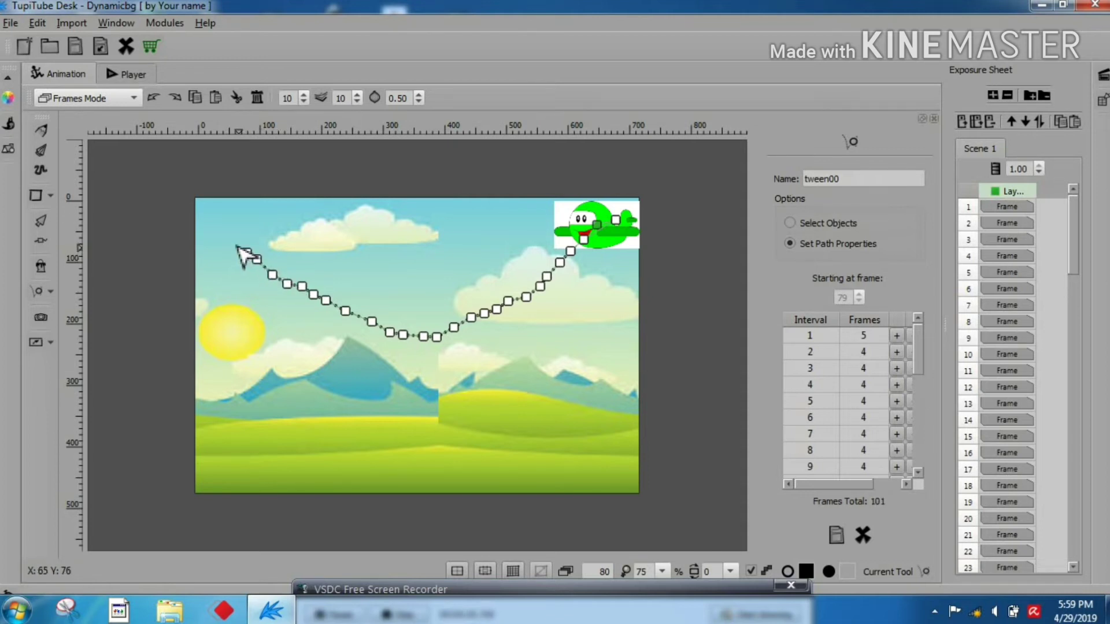
click(223, 235)
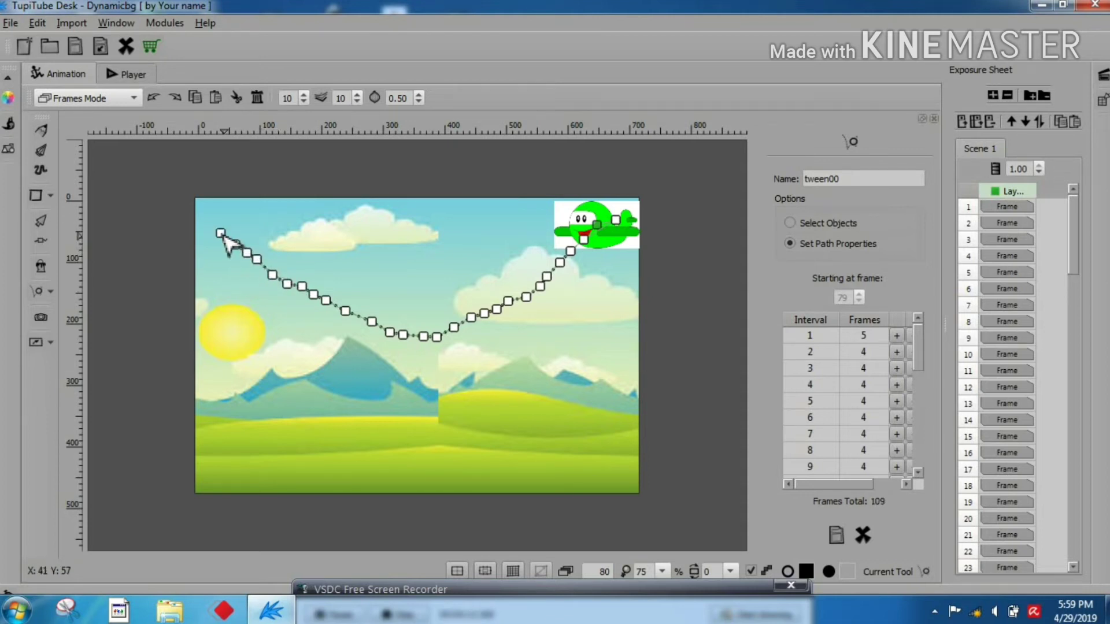
click(218, 232)
click(213, 229)
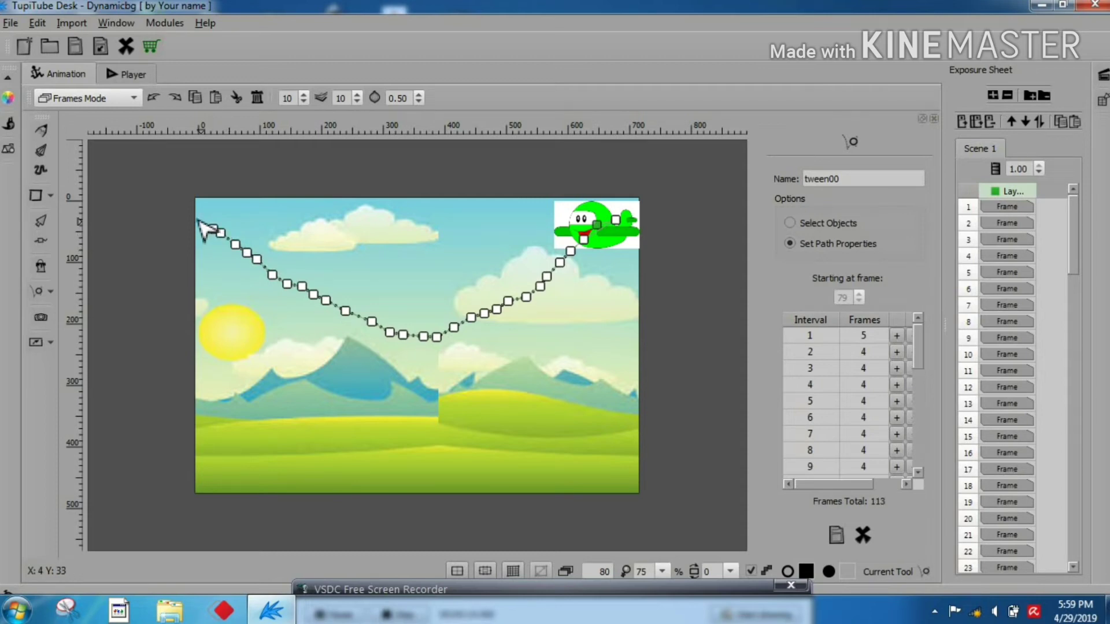
click(198, 221)
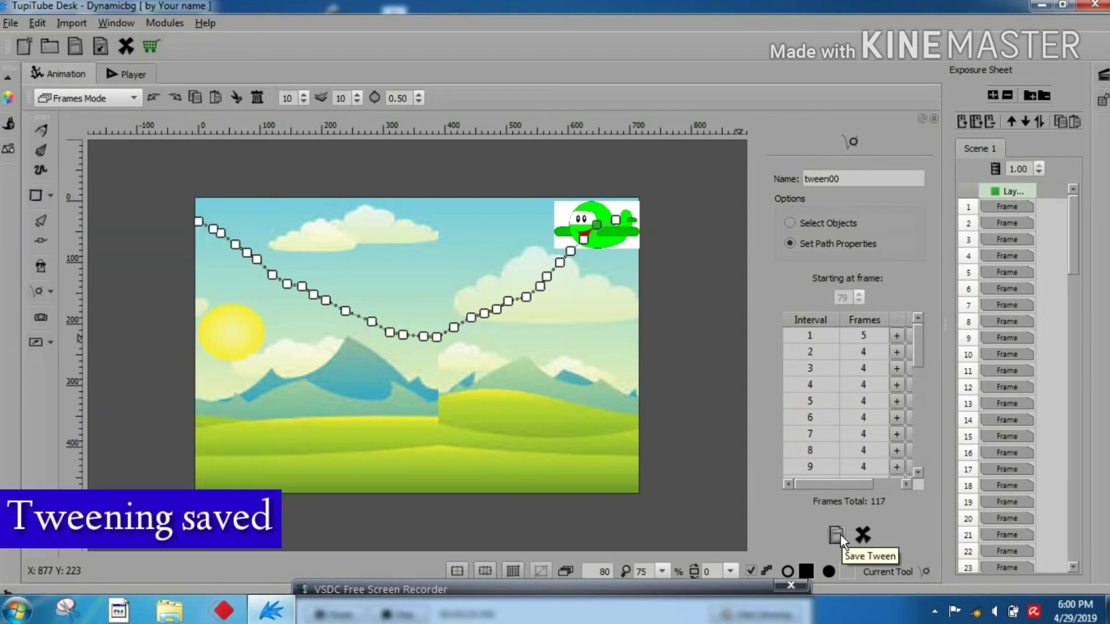
Save the airplane's position tween and play the scene in the player to preview the flight.
click(839, 535)
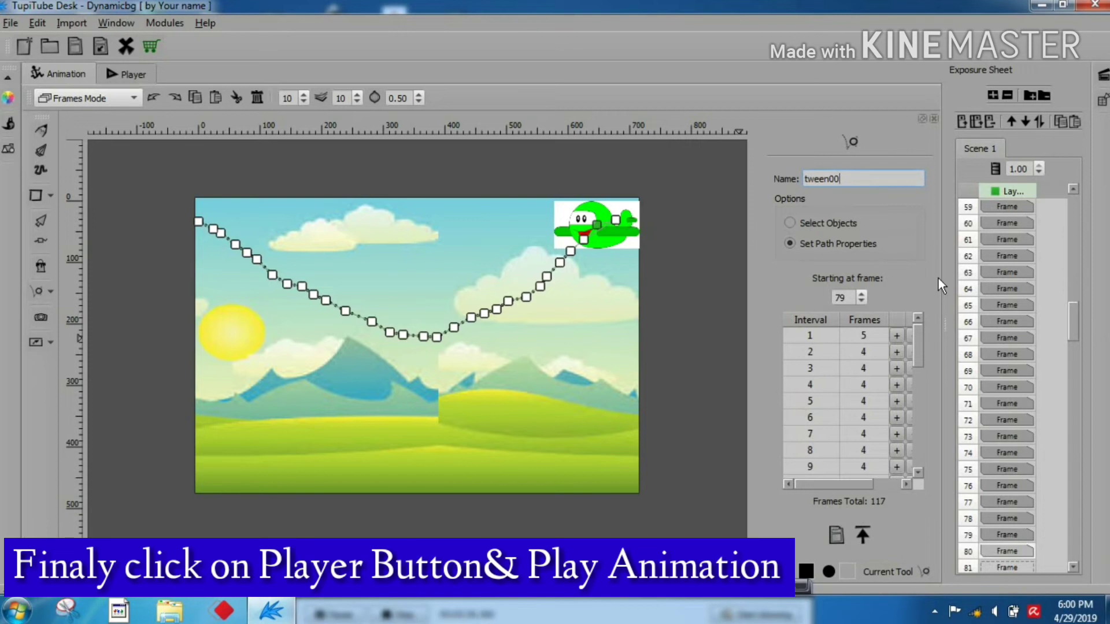
click(116, 69)
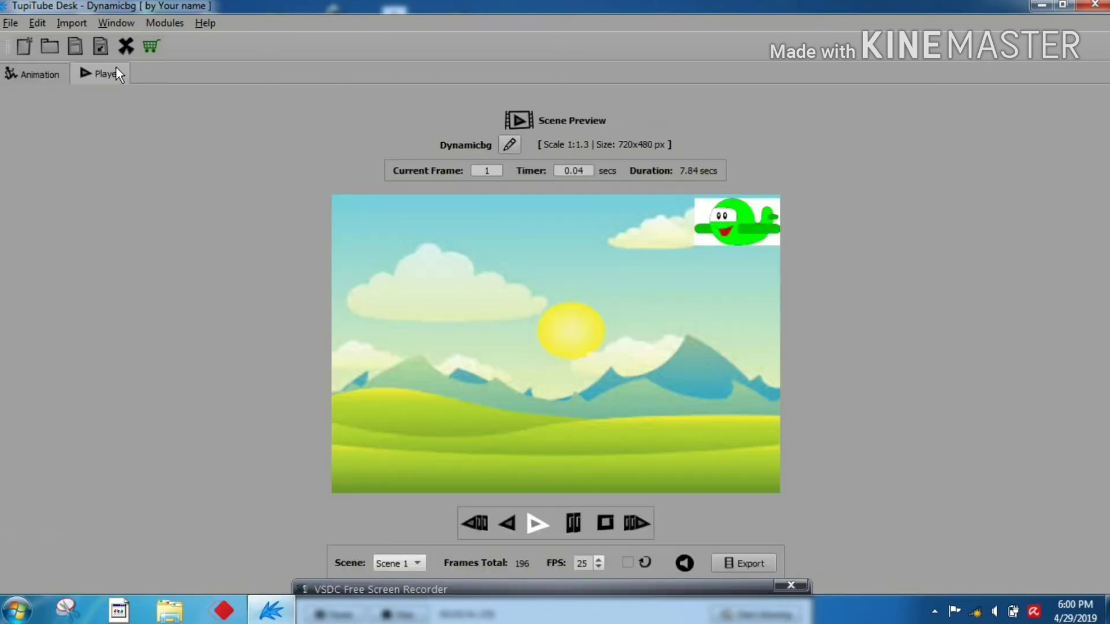
click(532, 521)
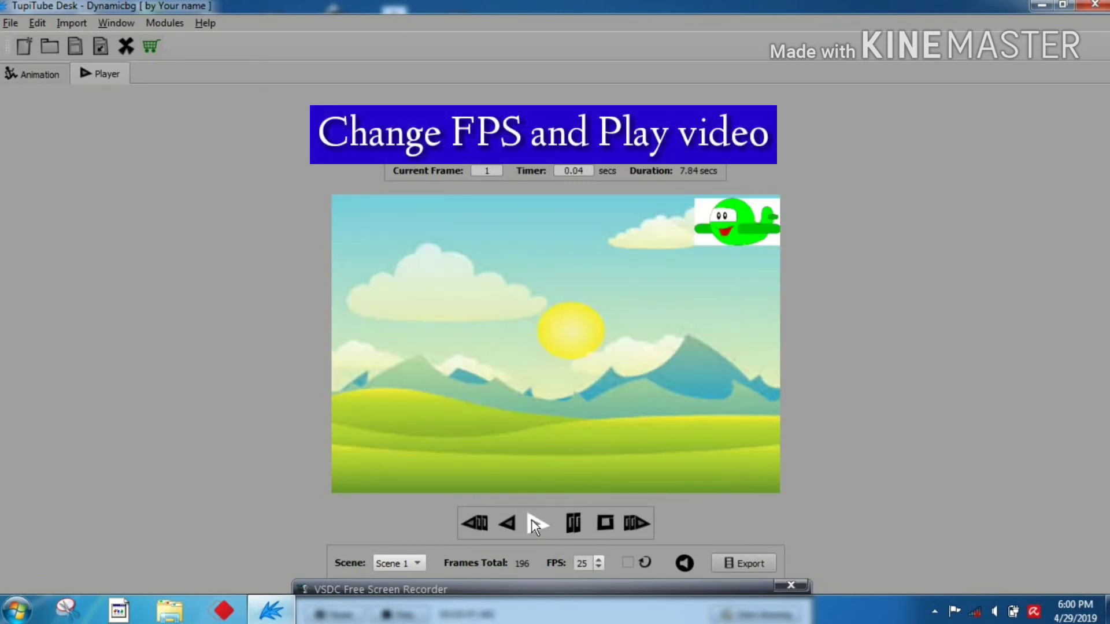
Raise the player's frame rate to 51 FPS and play the scene to preview the faster animation.
click(598, 559)
click(598, 559)
click(598, 560)
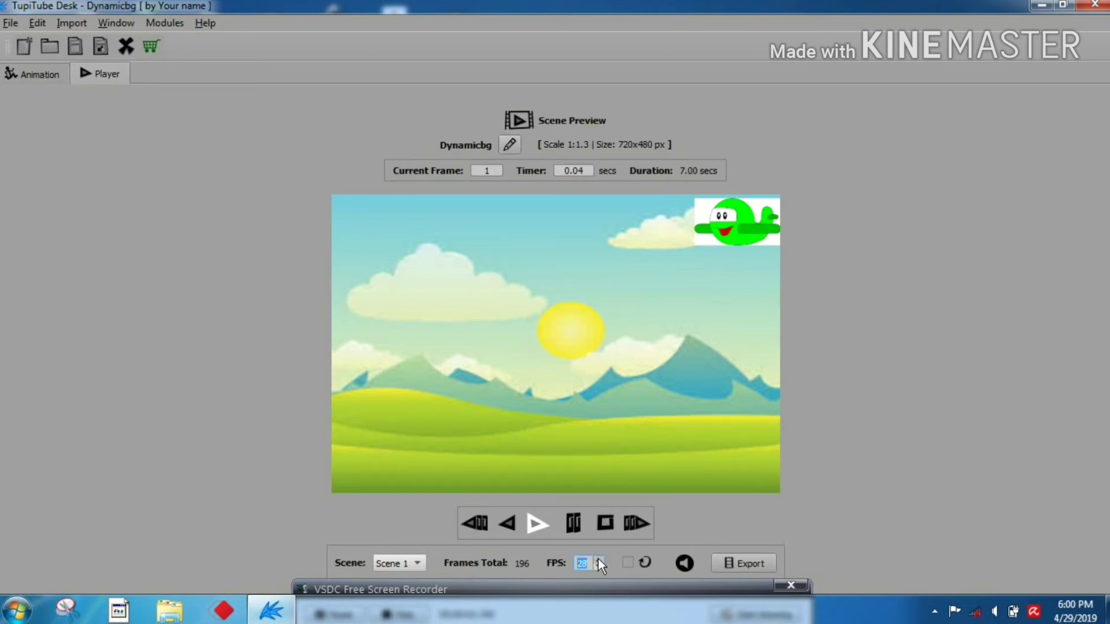
click(598, 560)
click(598, 560)
click(598, 559)
click(598, 560)
click(598, 559)
click(598, 560)
click(598, 560)
click(598, 559)
click(598, 560)
click(599, 559)
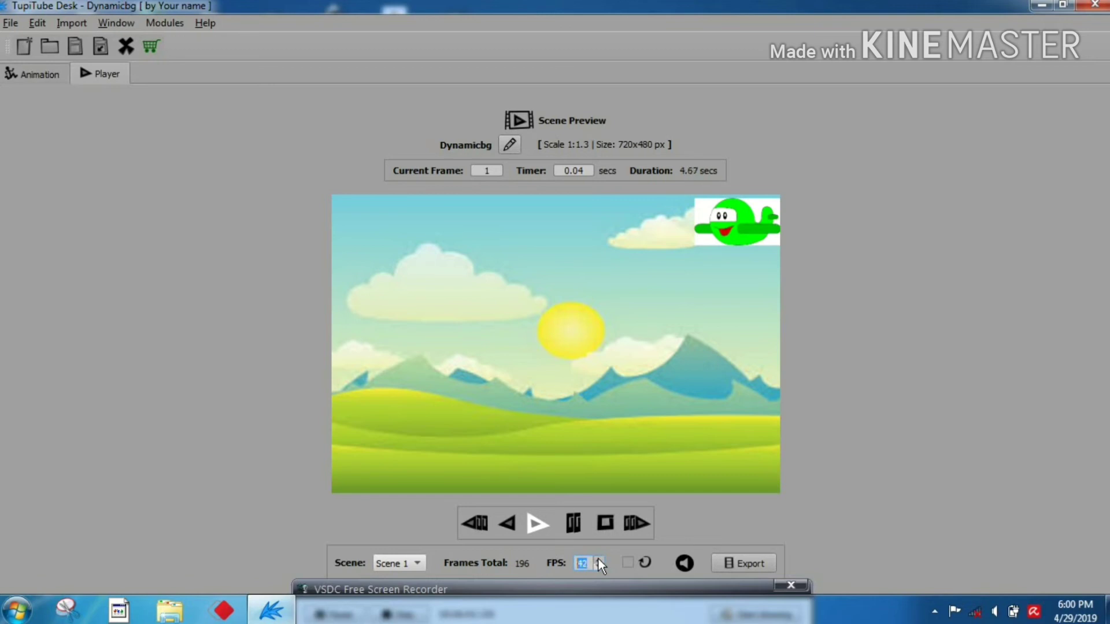
click(533, 523)
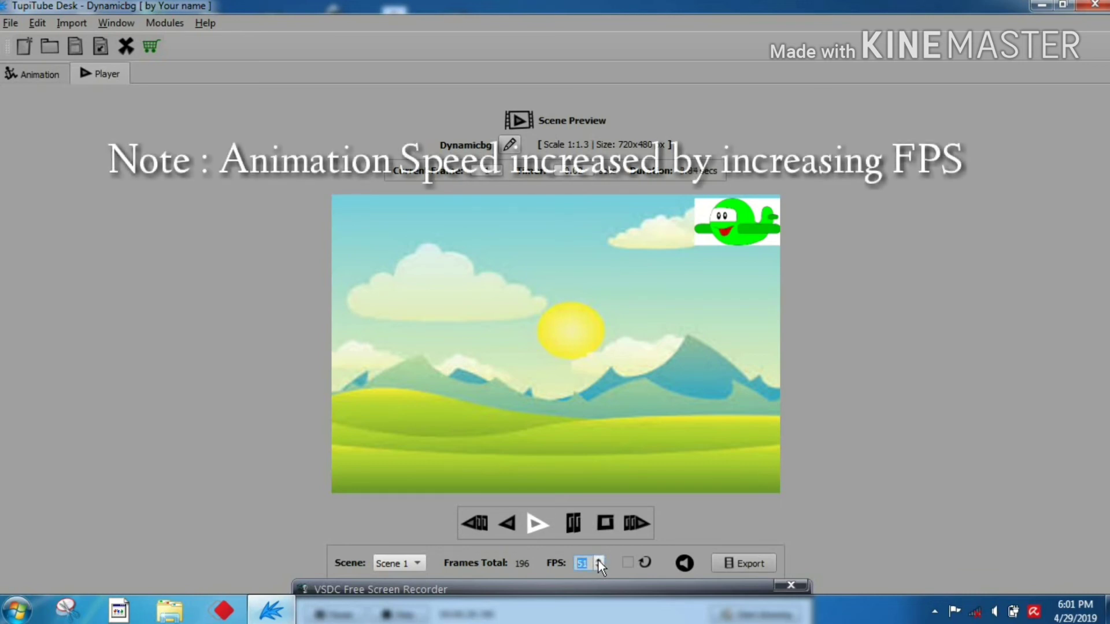
click(529, 530)
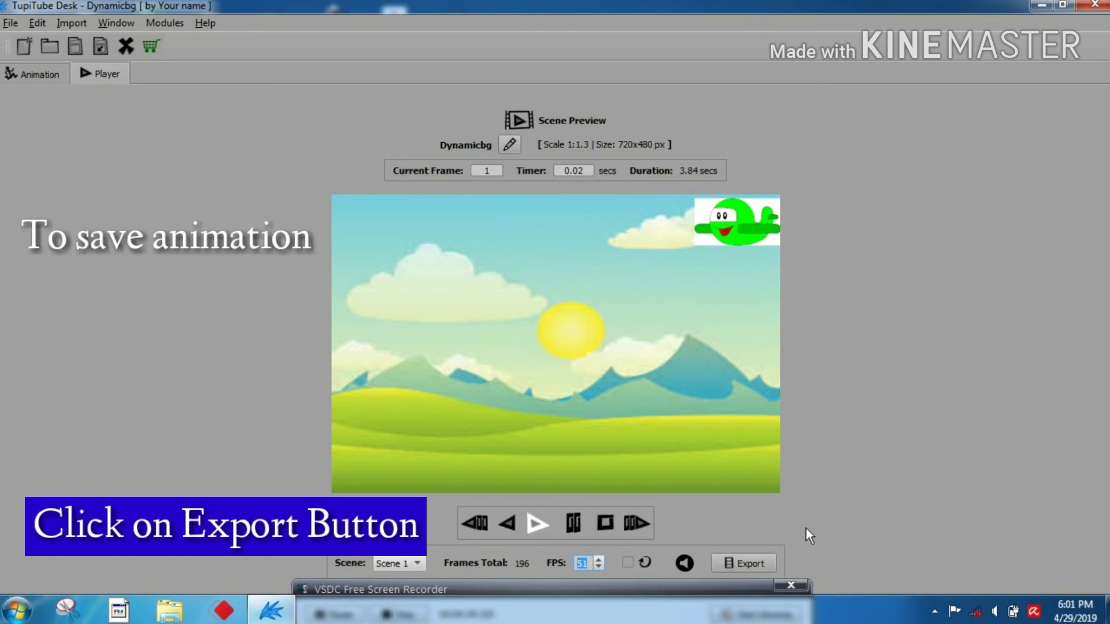
Export Scene 1 as an MP4 video at 51 FPS to Dynamicbg.mp4 on the desktop.
click(757, 559)
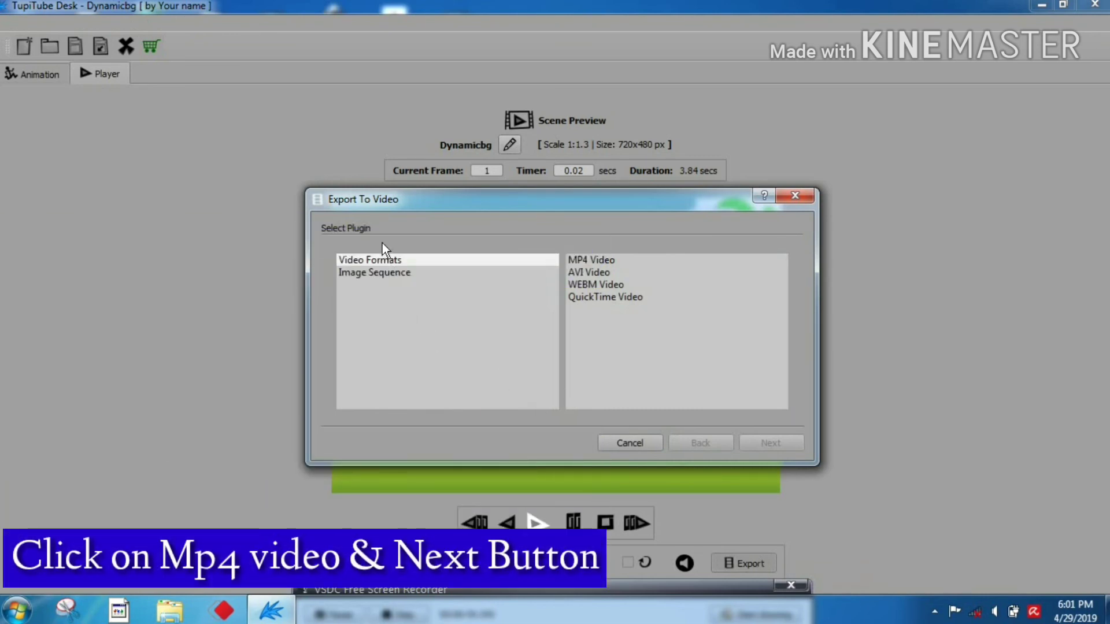
click(599, 258)
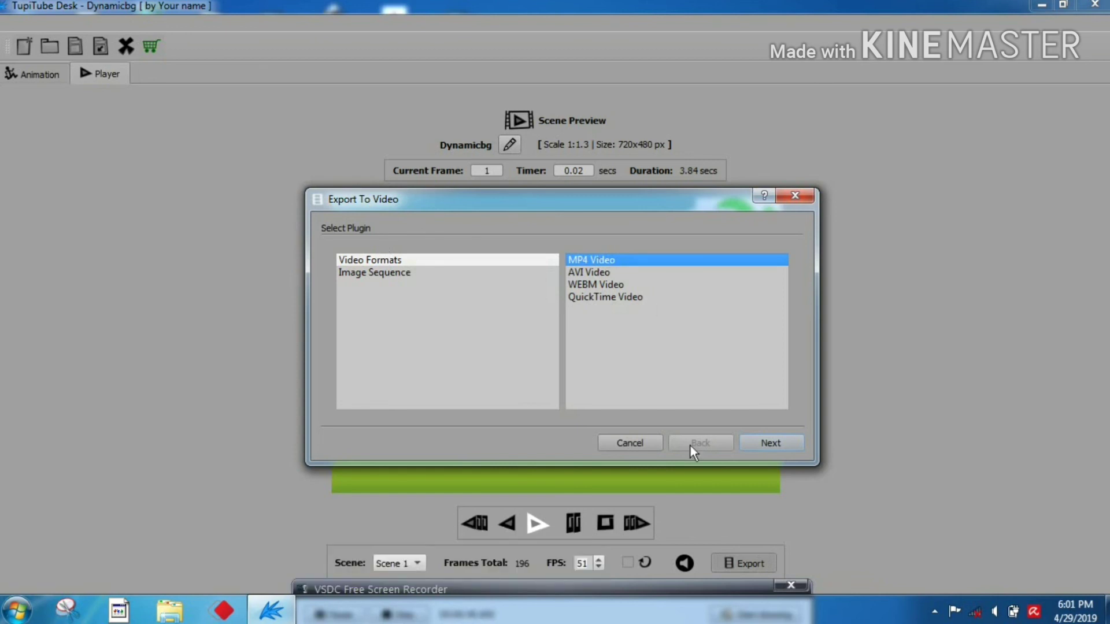
click(795, 441)
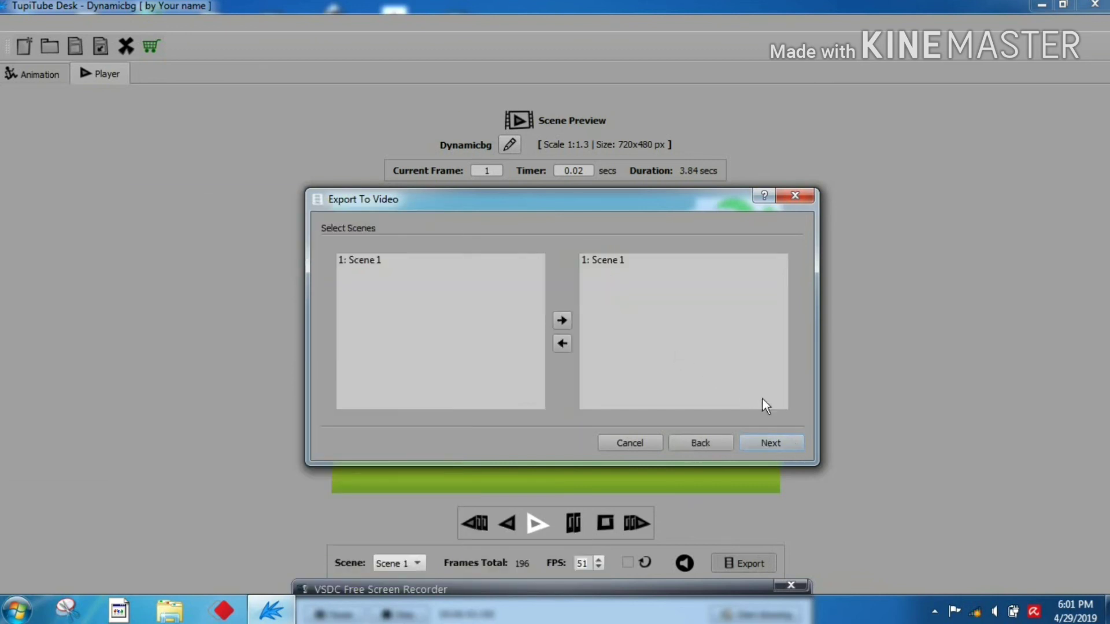
click(778, 444)
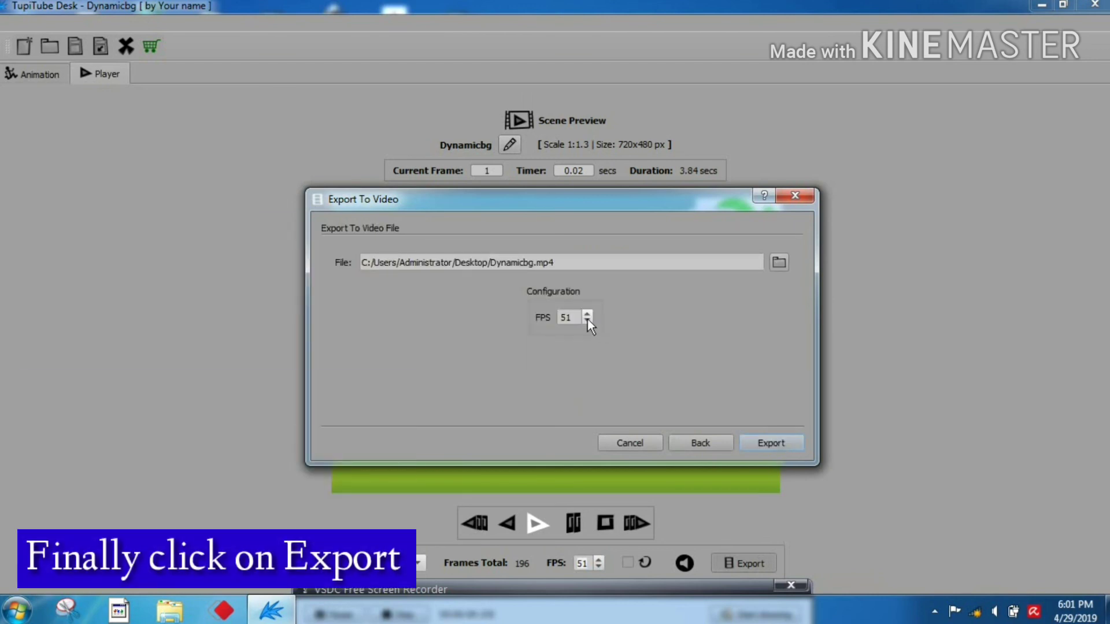
click(792, 442)
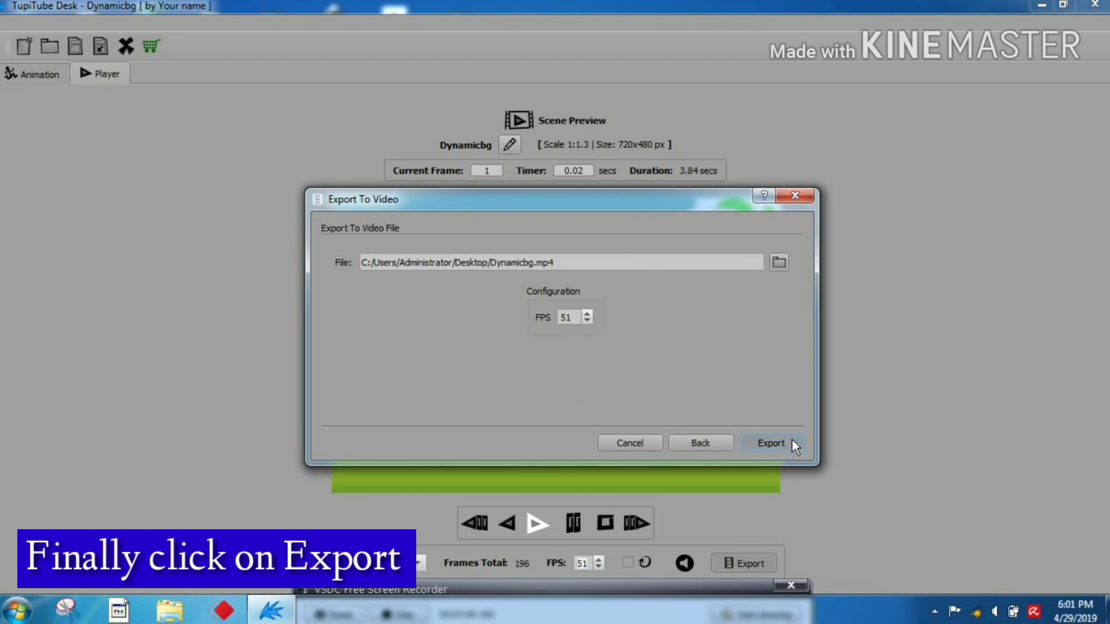